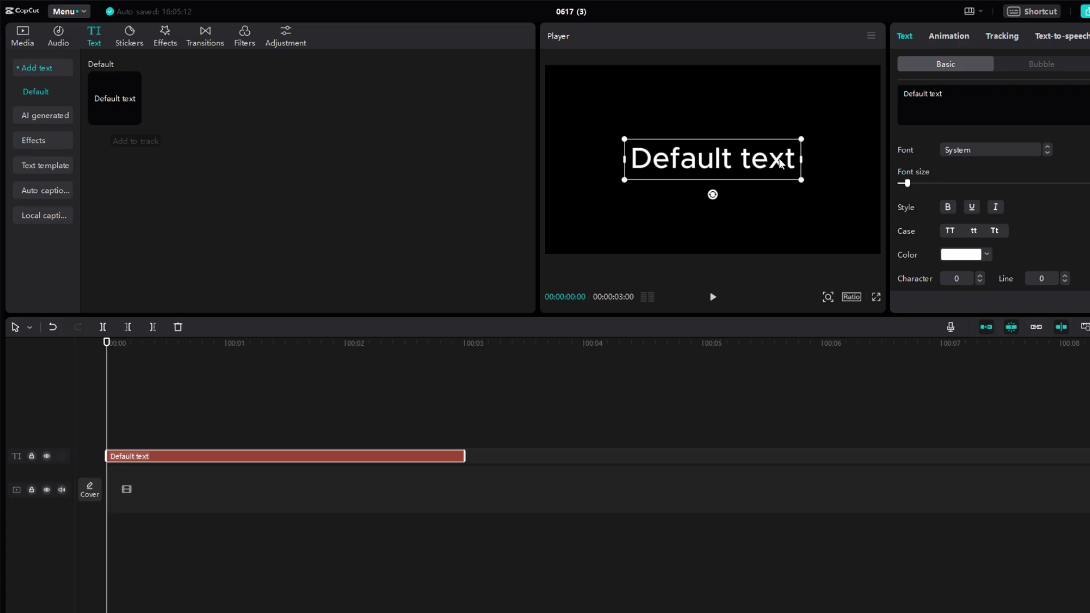
Replace the default text with REAL SIGMAZ and set its font to Flexible.
double_click(781, 164)
key(BackSpace)
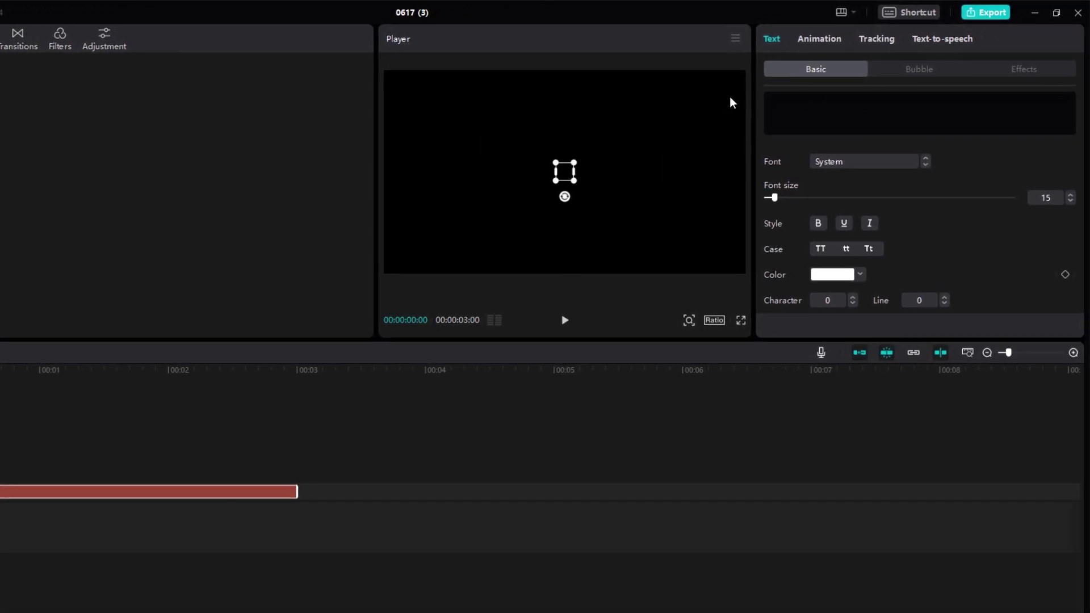
text(REAL SI)
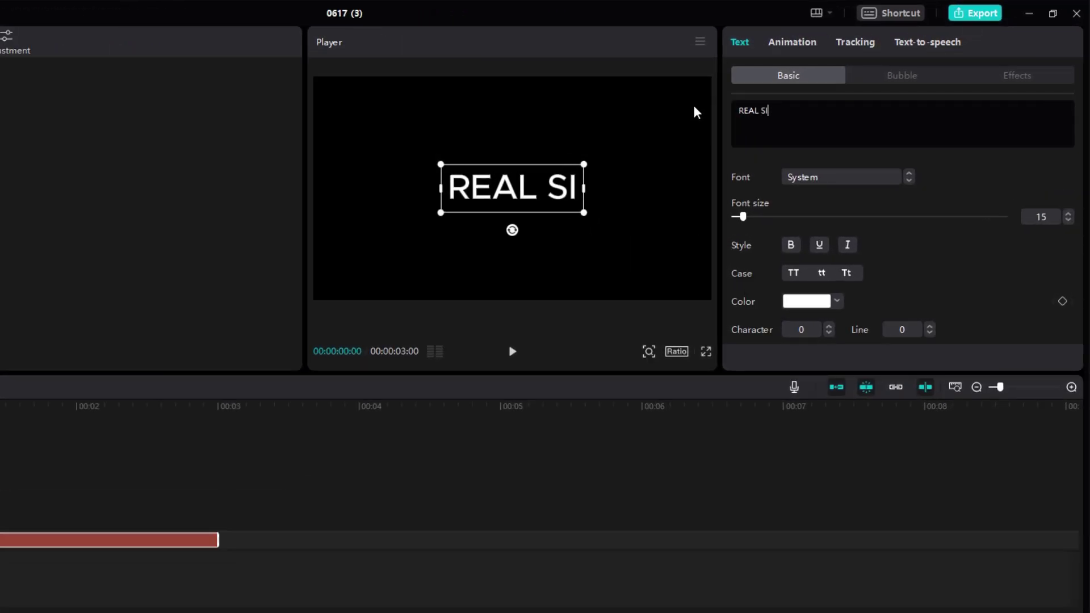
text(GMAZ)
click(909, 181)
Set the title clip's duration to exactly four seconds and convert it into a compound clip.
drag(217, 540, 85, 543)
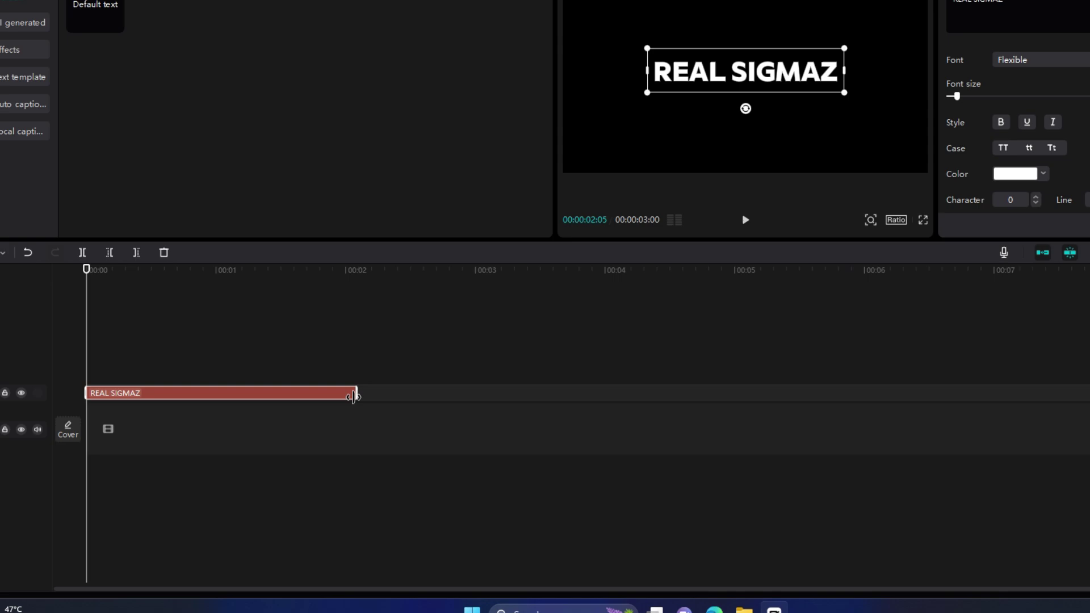
drag(354, 396, 623, 396)
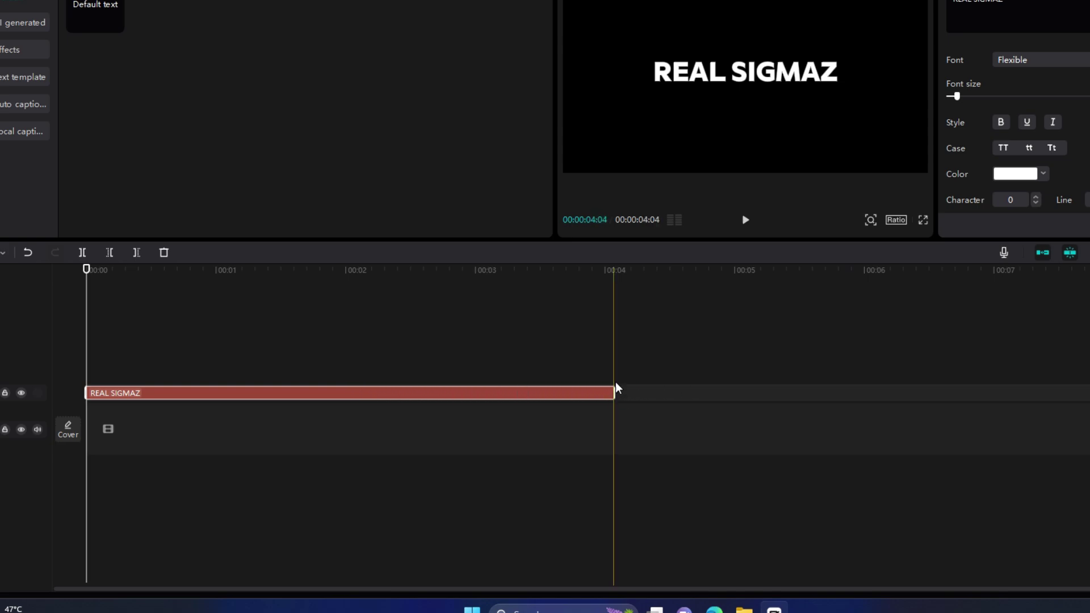
click(606, 338)
drag(611, 392, 605, 393)
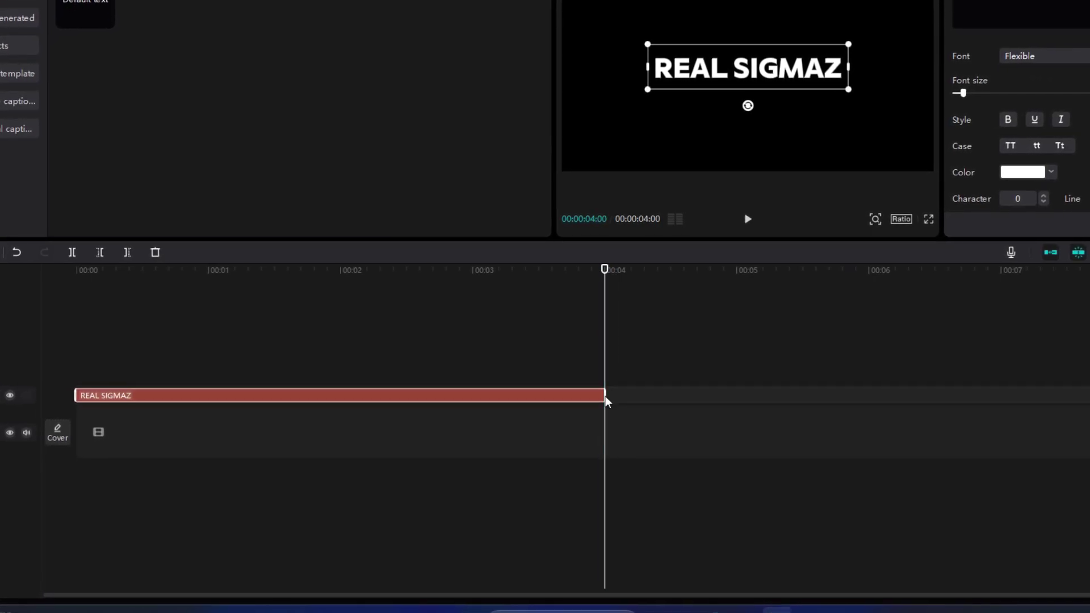
right_click(439, 397)
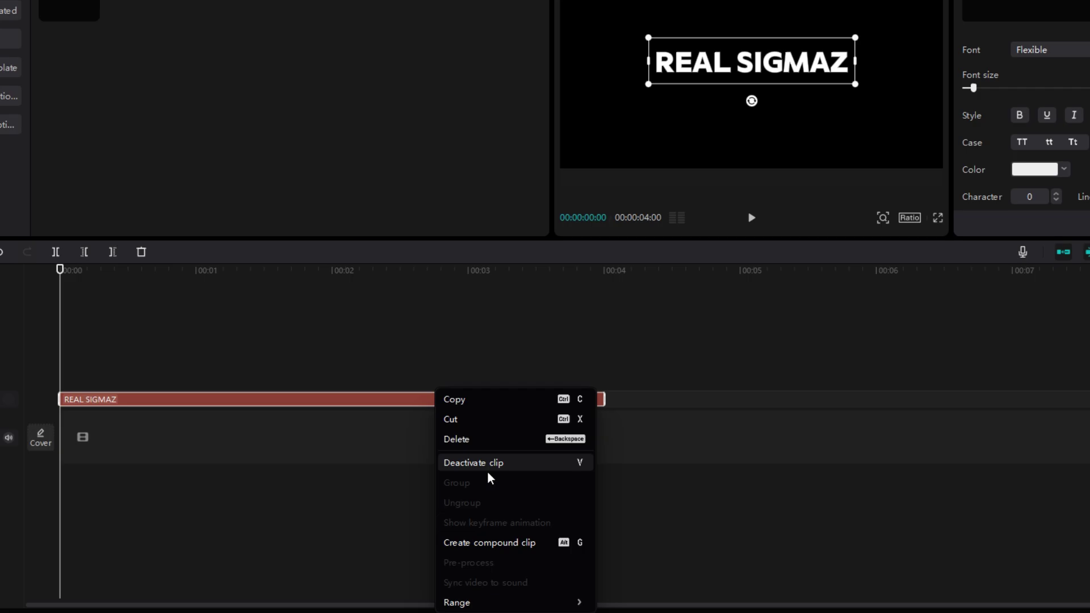
click(500, 542)
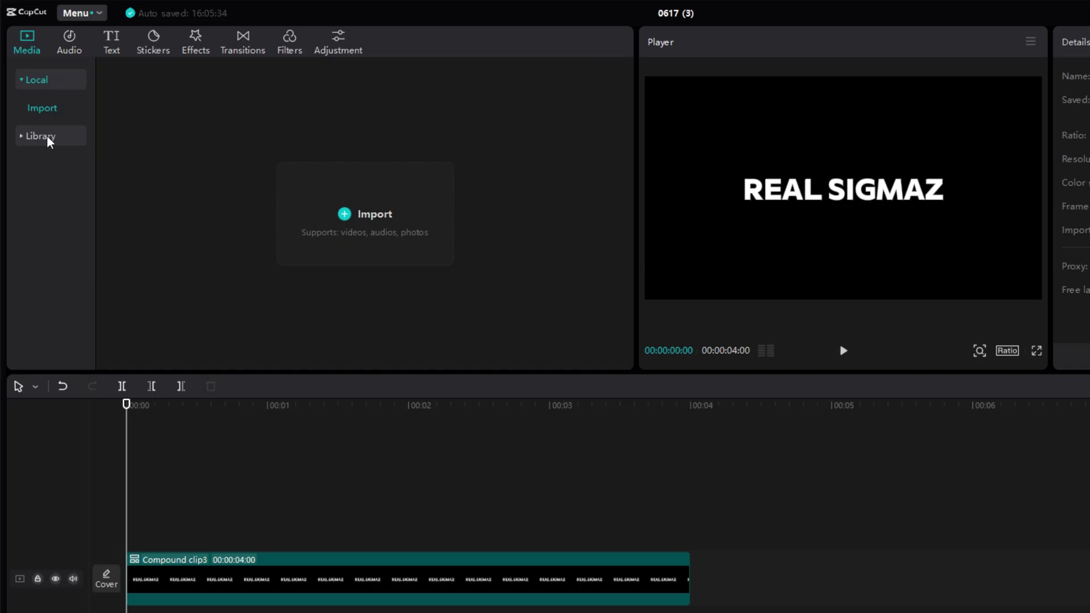
Add the white stock clip from the media library and place it on the track above the title, starting at 00:00.
click(48, 139)
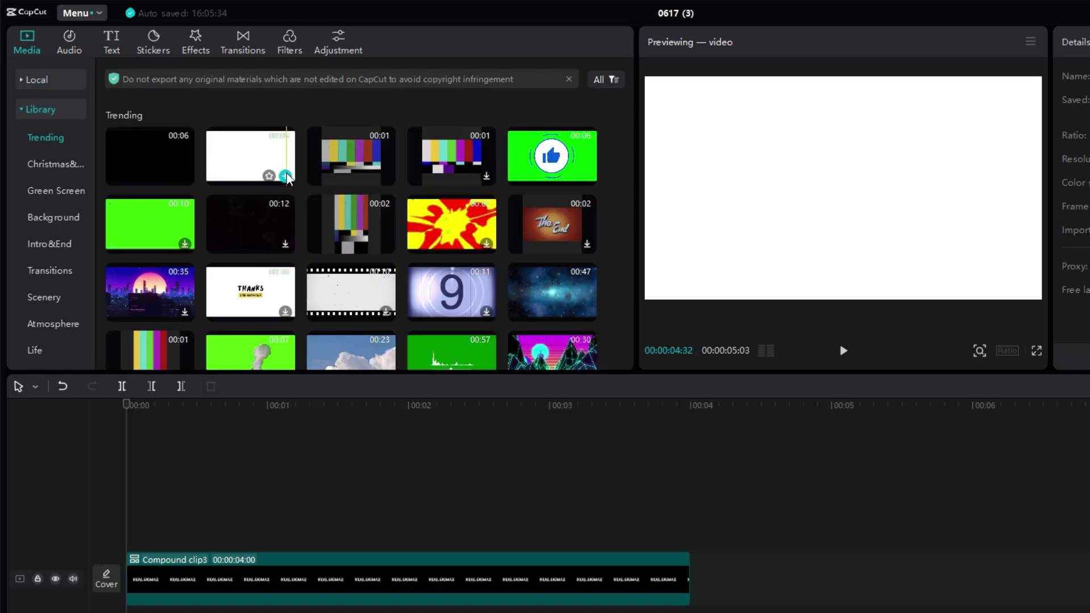
click(286, 177)
click(43, 81)
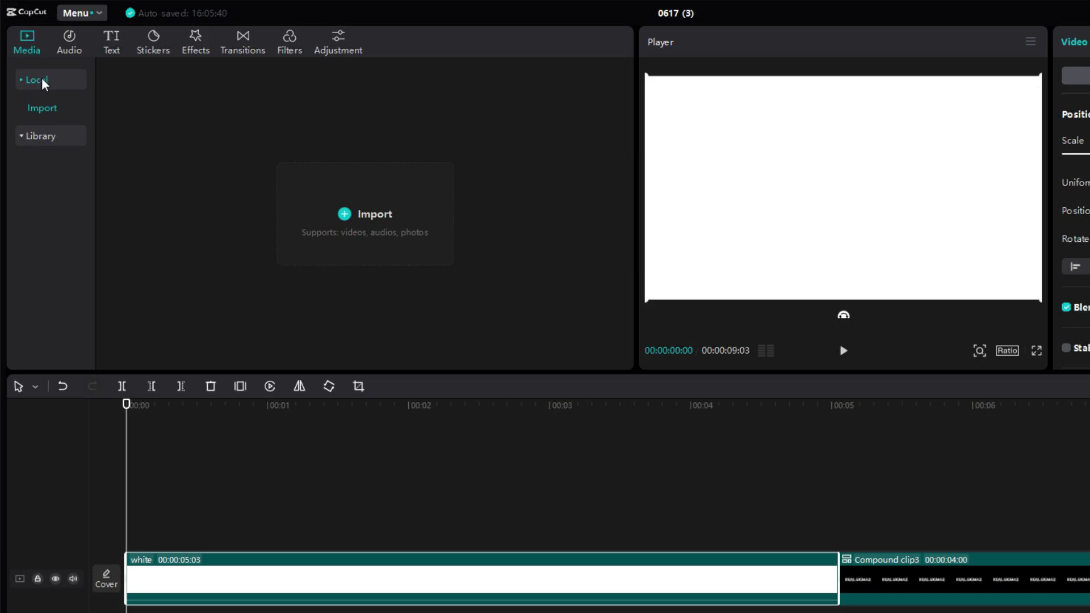
drag(347, 573, 251, 492)
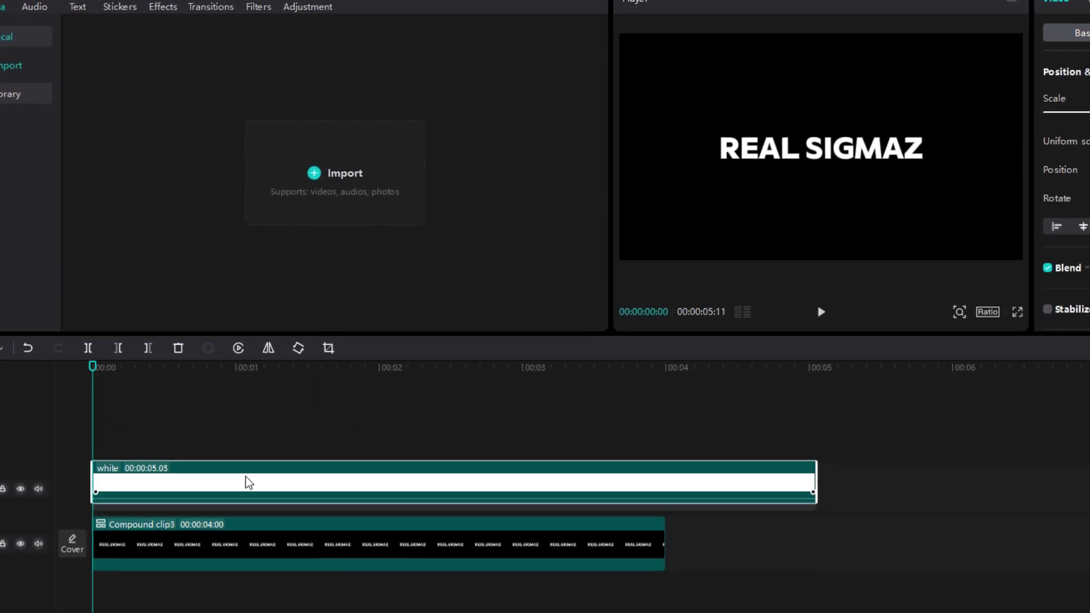
Trim the white clip to a duration of 00:00:02:06 and scale it to 48%.
drag(820, 455, 437, 512)
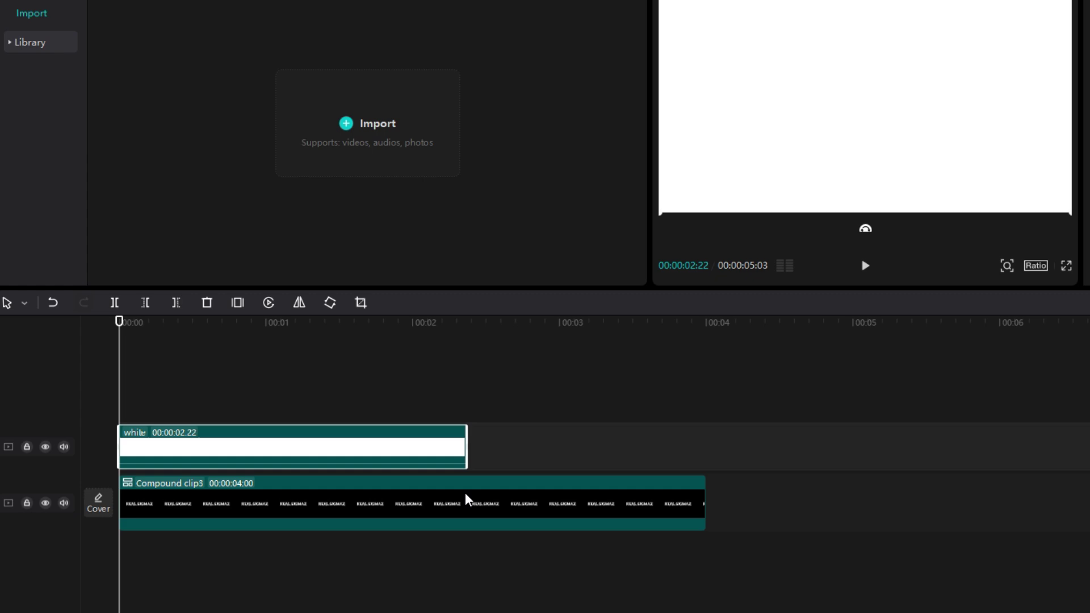
click(450, 327)
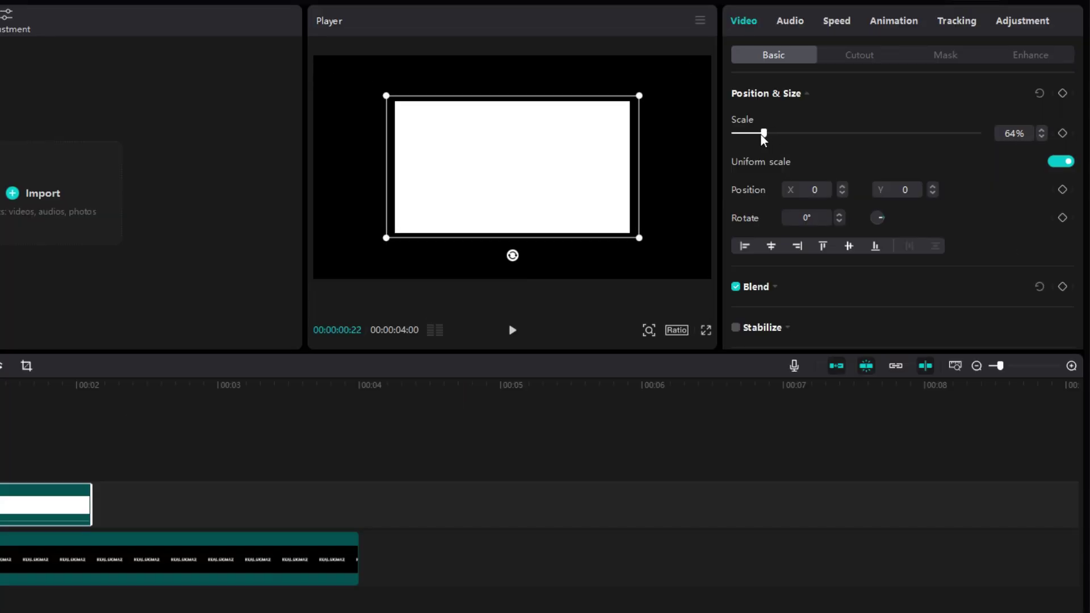
drag(763, 138, 757, 137)
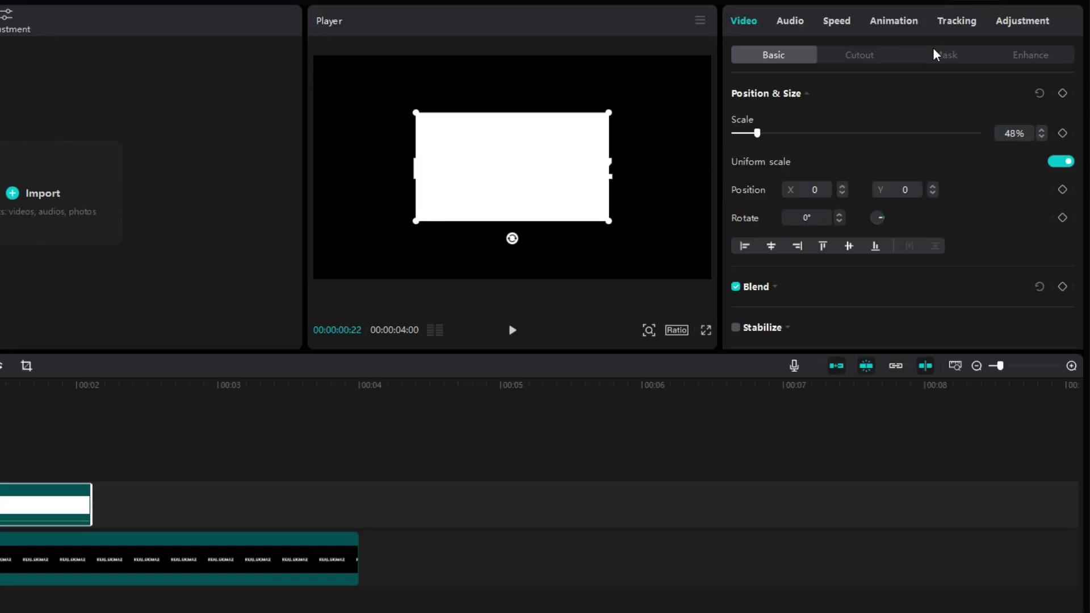
Apply the Flip entrance animation and an exit animation to the white clip.
click(895, 23)
scroll(820, 238, down, 3)
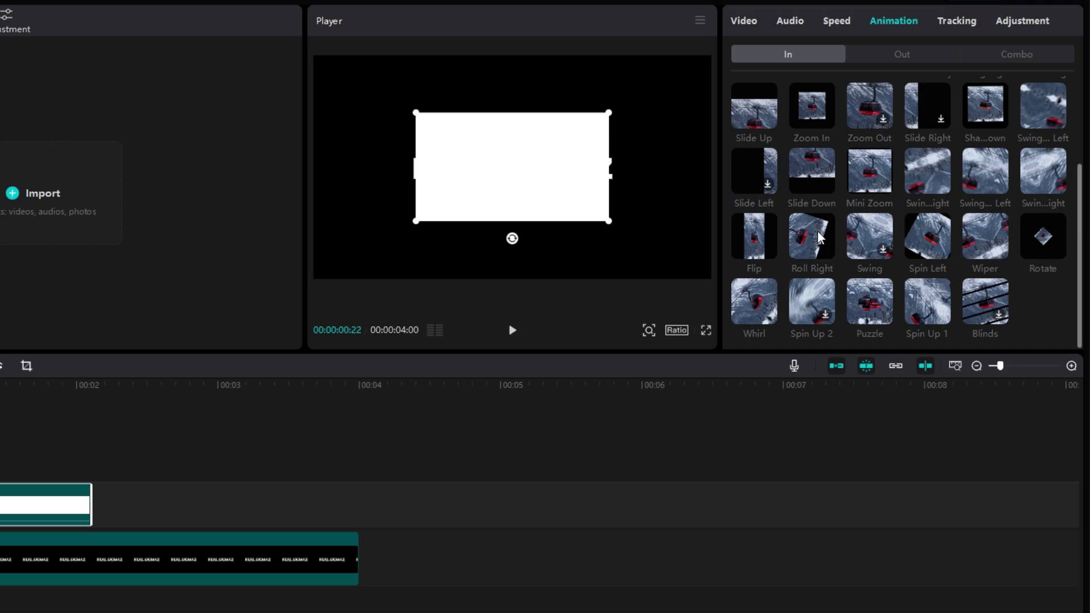
click(750, 247)
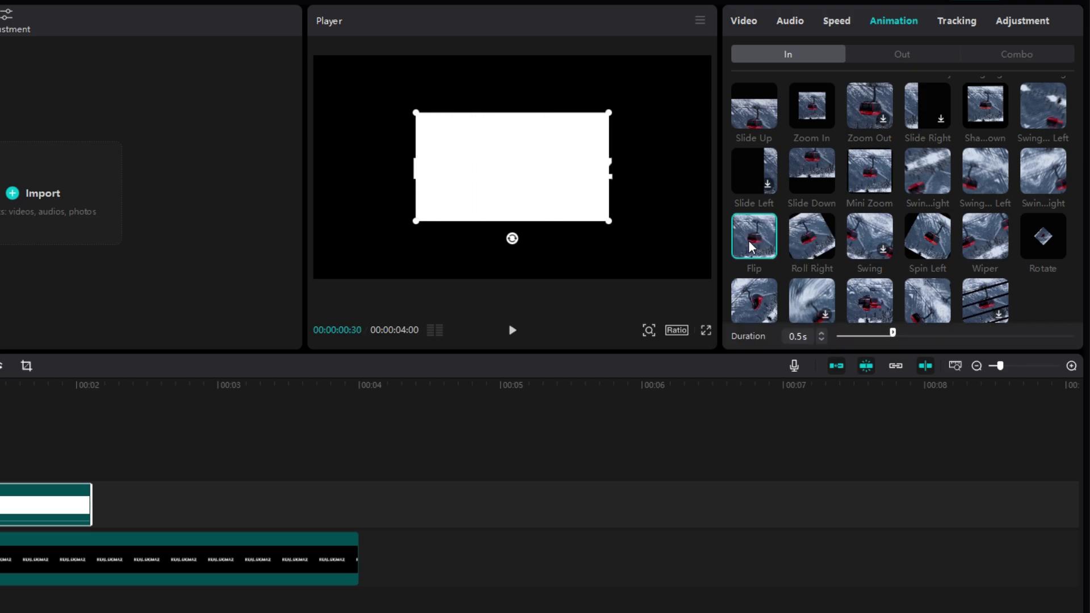
click(877, 54)
click(984, 172)
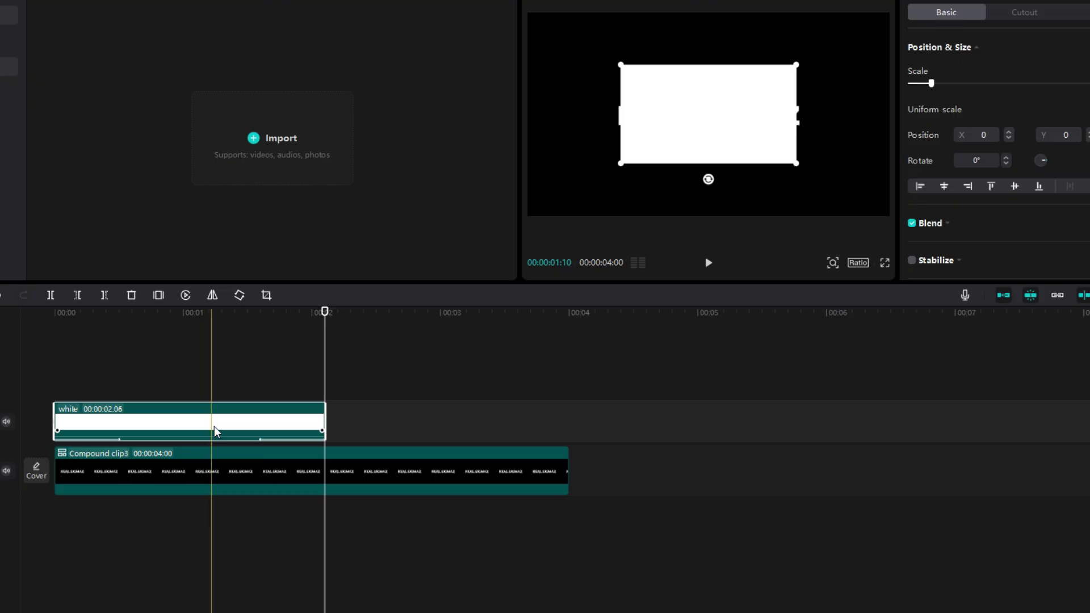
Paste a copy of the white clip directly after the first and trim it to end with the title clip.
key(ctrl+v)
drag(379, 418, 350, 421)
drag(584, 418, 580, 417)
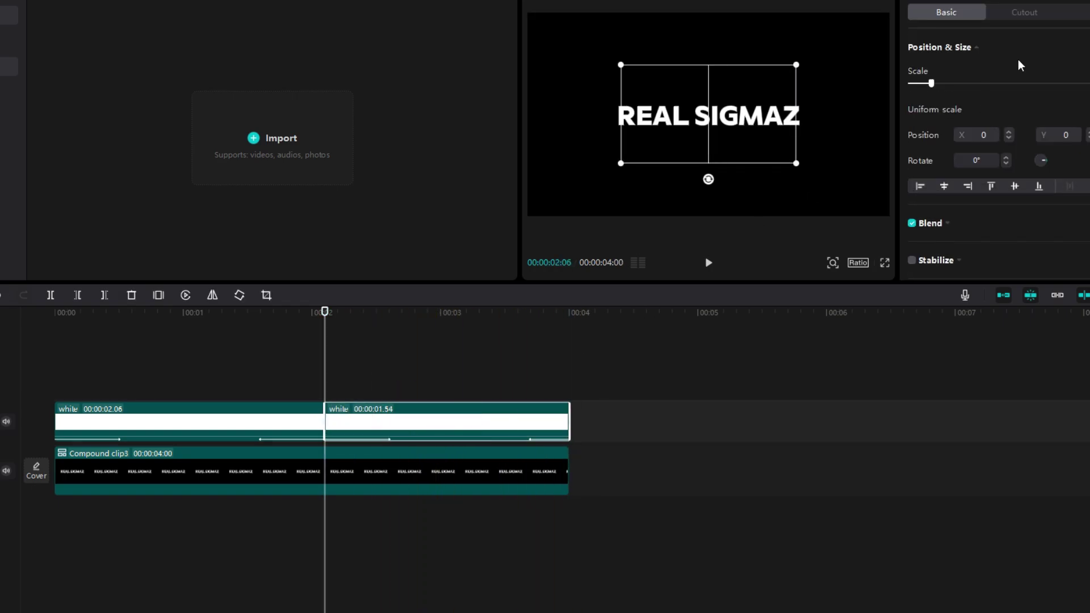
Convert each of the two white clips into its own compound clip.
click(290, 413)
right_click(290, 414)
click(336, 433)
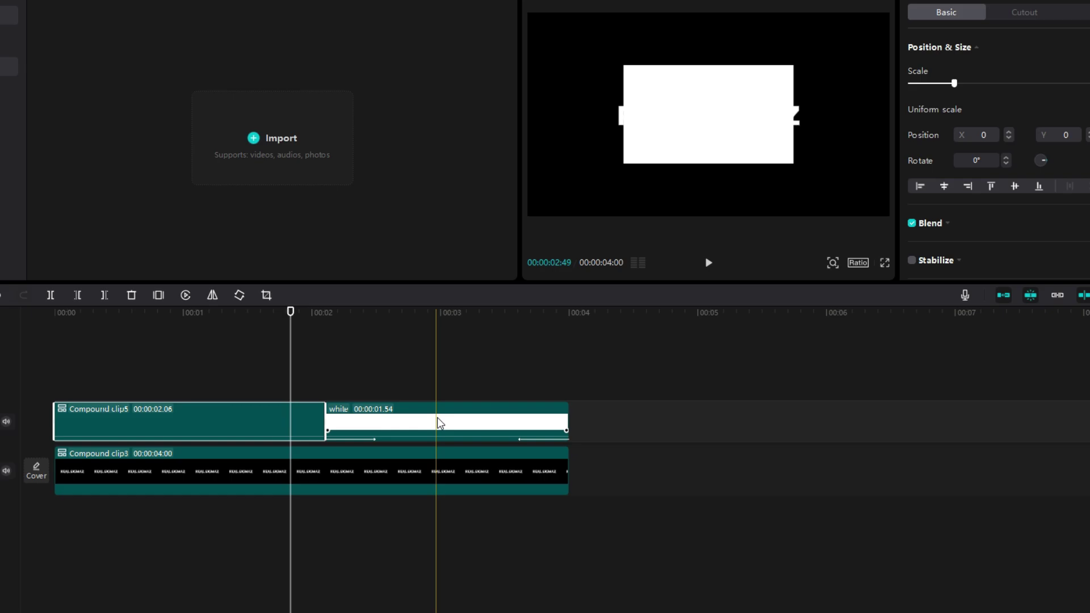
right_click(437, 417)
click(476, 430)
Turn the first white compound clip into a thin vertical bar left of the title, using a -90° rotation and a Rectangle mask.
click(317, 413)
drag(709, 231, 826, 121)
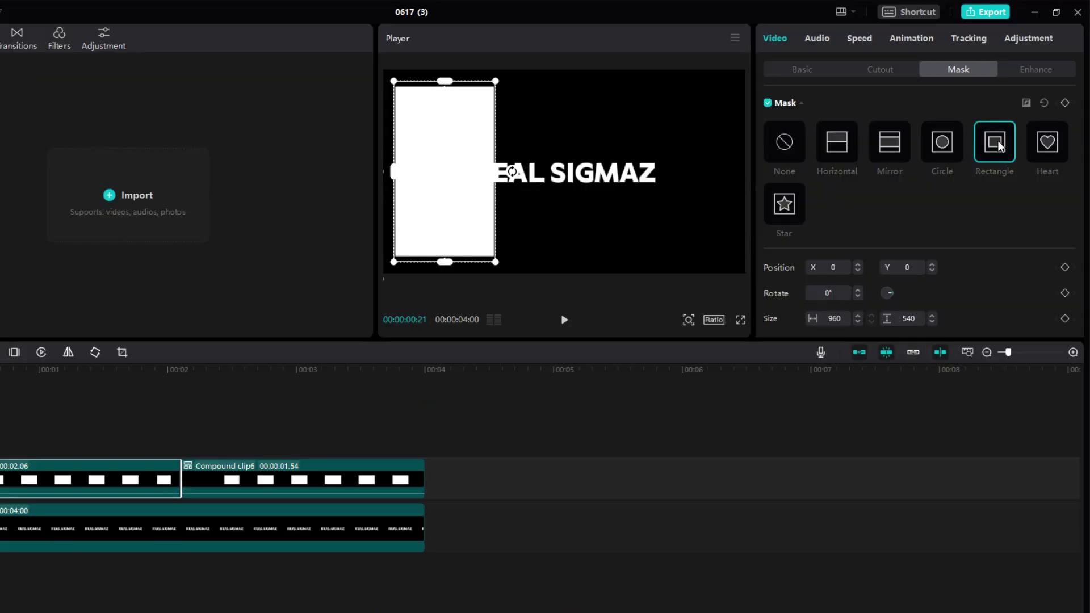
drag(454, 224, 455, 204)
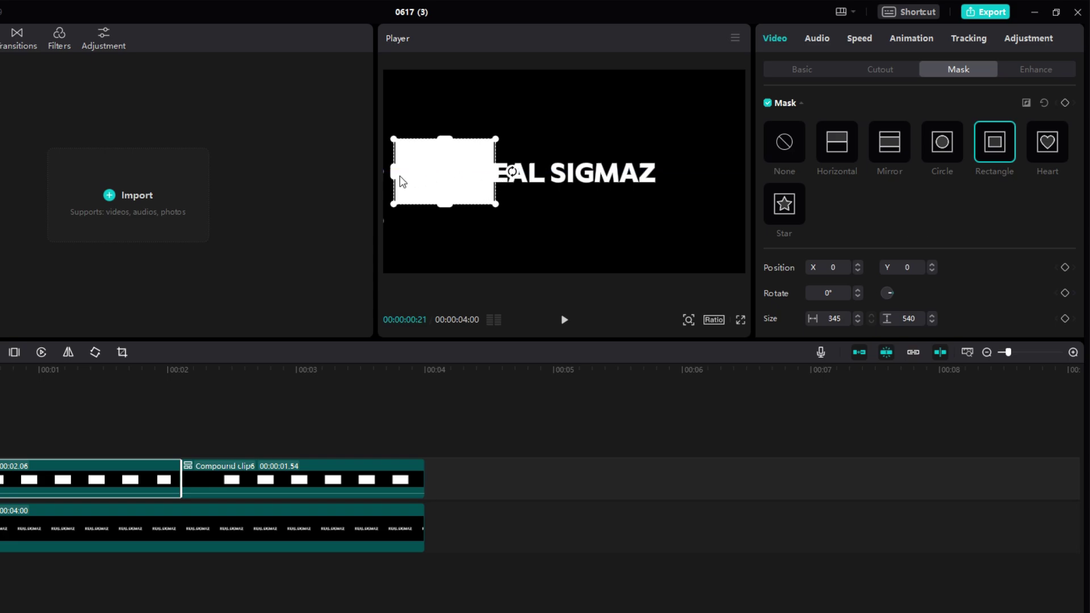
click(803, 69)
drag(465, 182, 469, 181)
key(space)
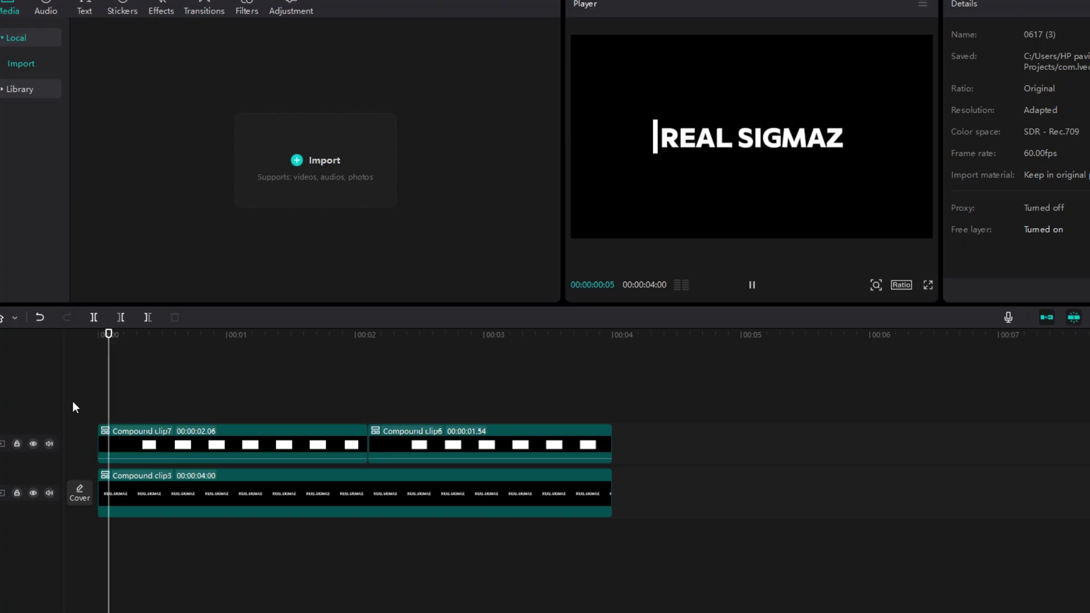
key(space)
Keyframe the bar's position to travel from the title's left edge at 00:00:00:23 to its right end at 00:00:01:37.
click(157, 433)
click(164, 414)
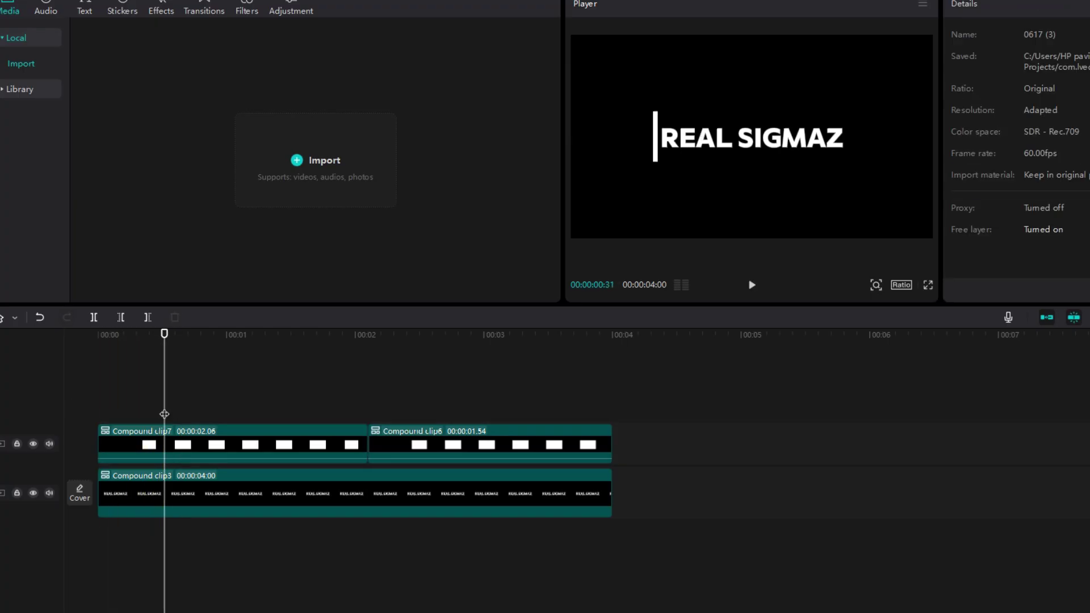
click(145, 440)
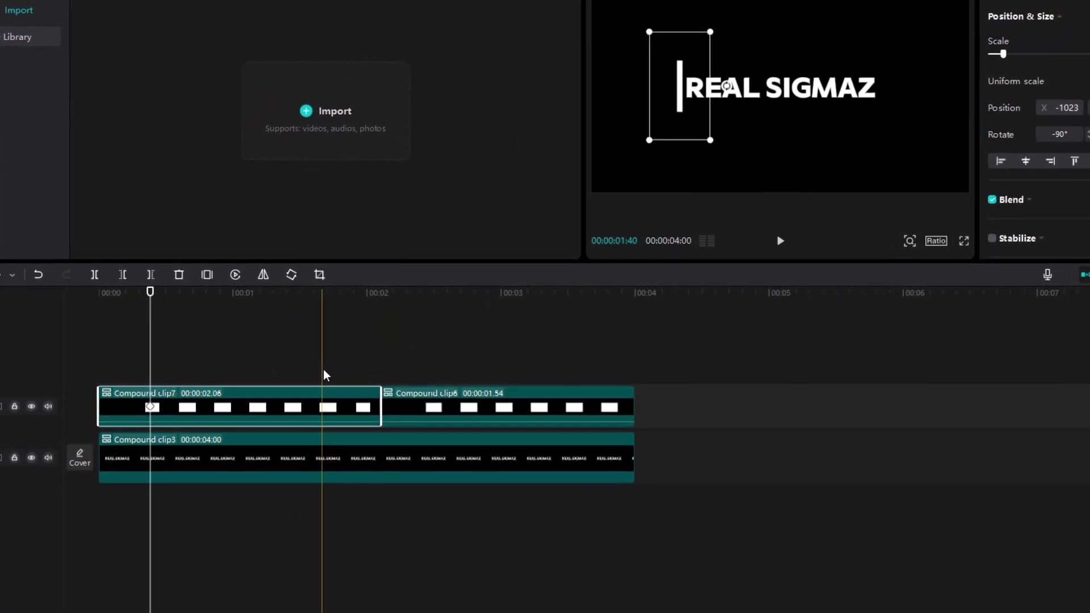
click(311, 383)
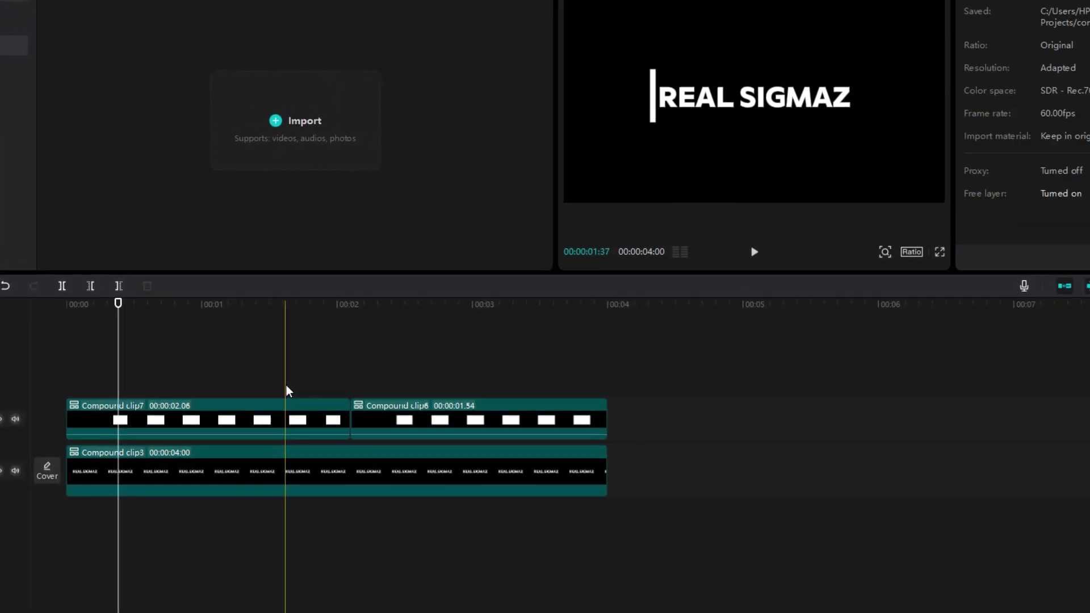
click(288, 424)
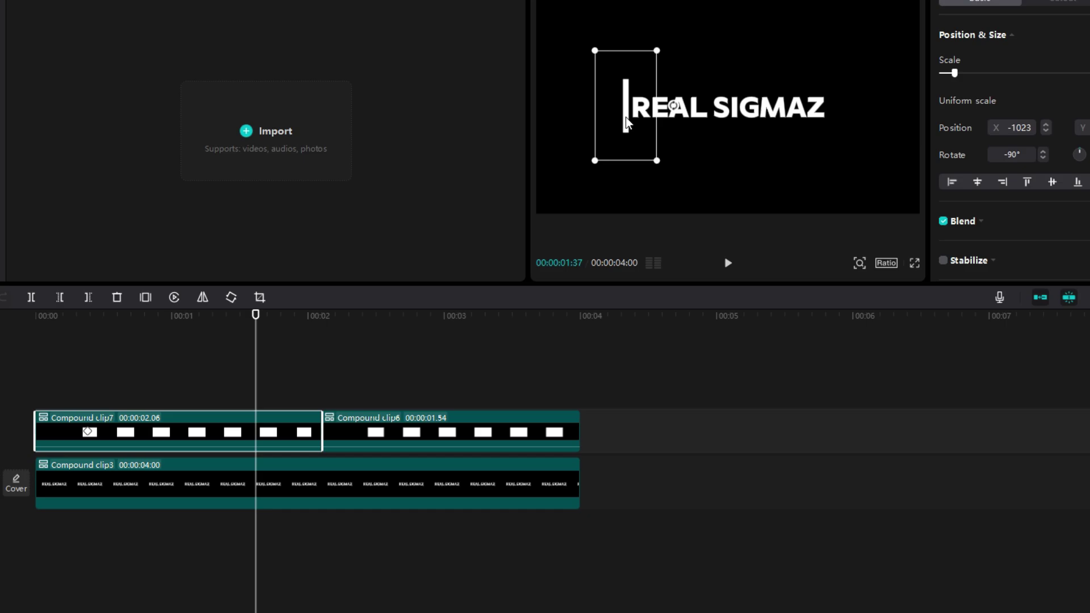
drag(648, 110, 821, 126)
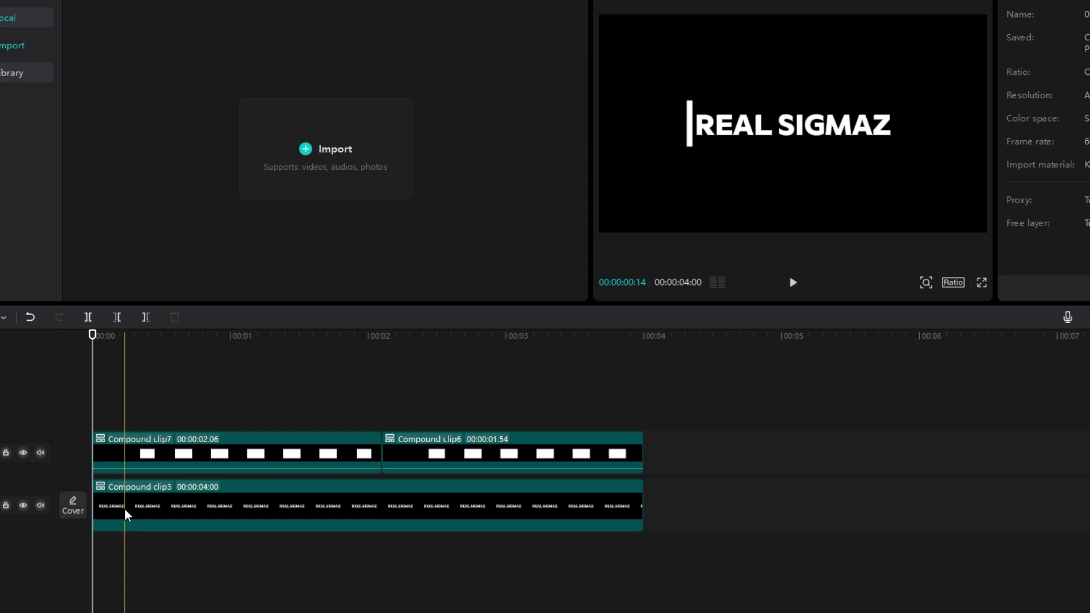
At 00:00:00:23, add a Horizontal mask rotated -90° to the title clip and keyframe it at the bar, hiding the whole title.
click(41, 503)
click(176, 435)
click(157, 423)
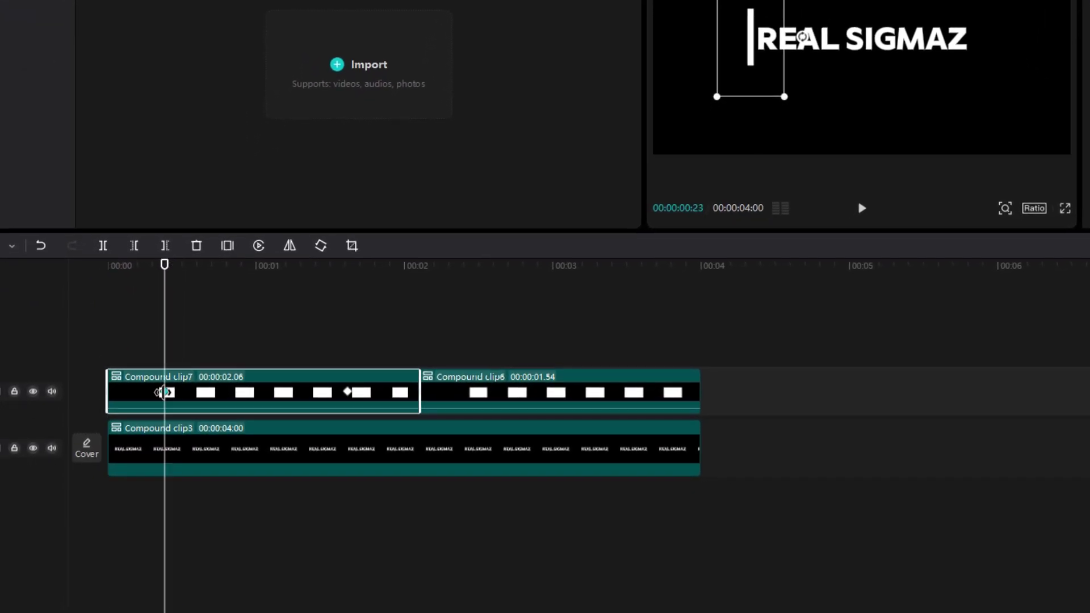
click(165, 483)
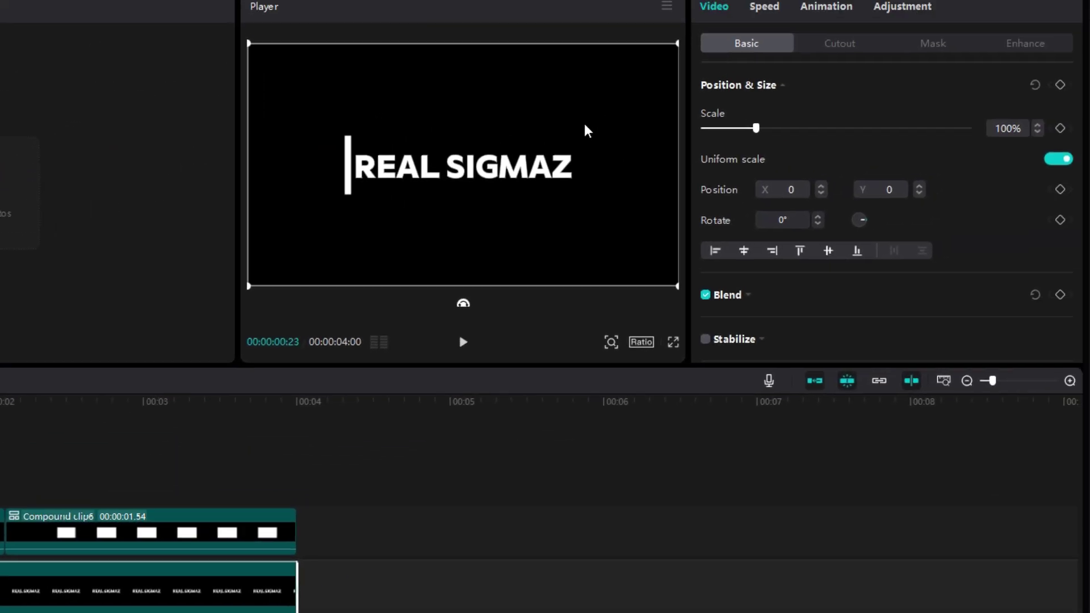
click(931, 50)
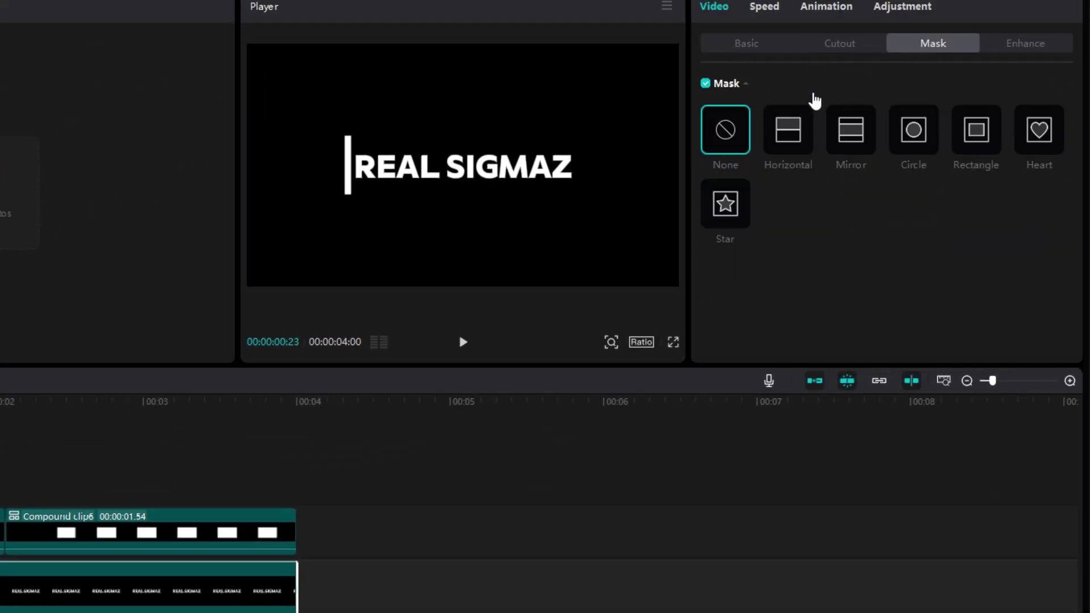
click(786, 134)
drag(462, 185, 518, 167)
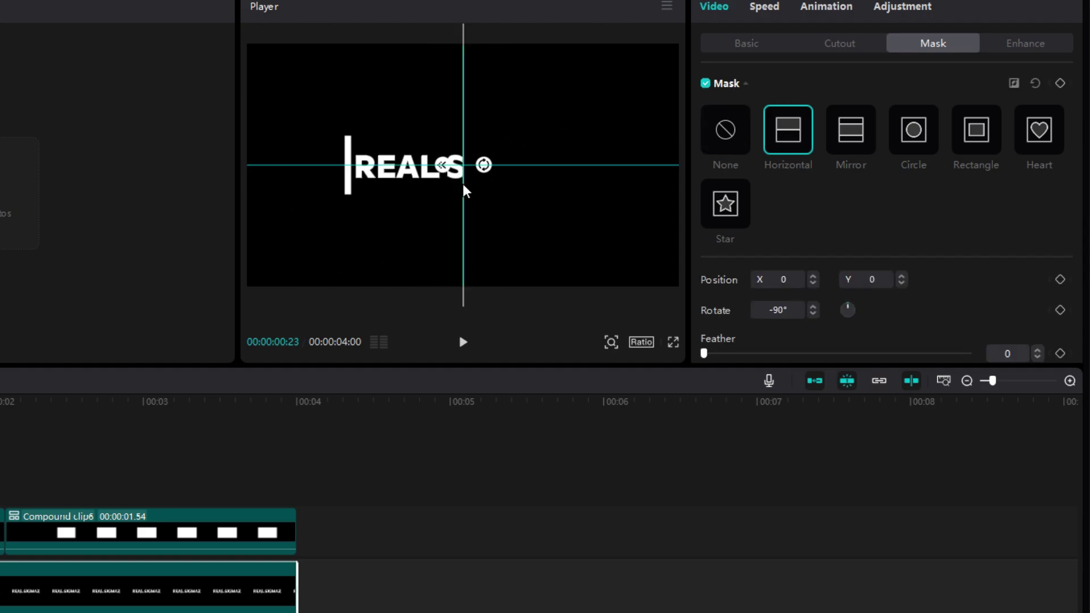
drag(464, 191, 377, 200)
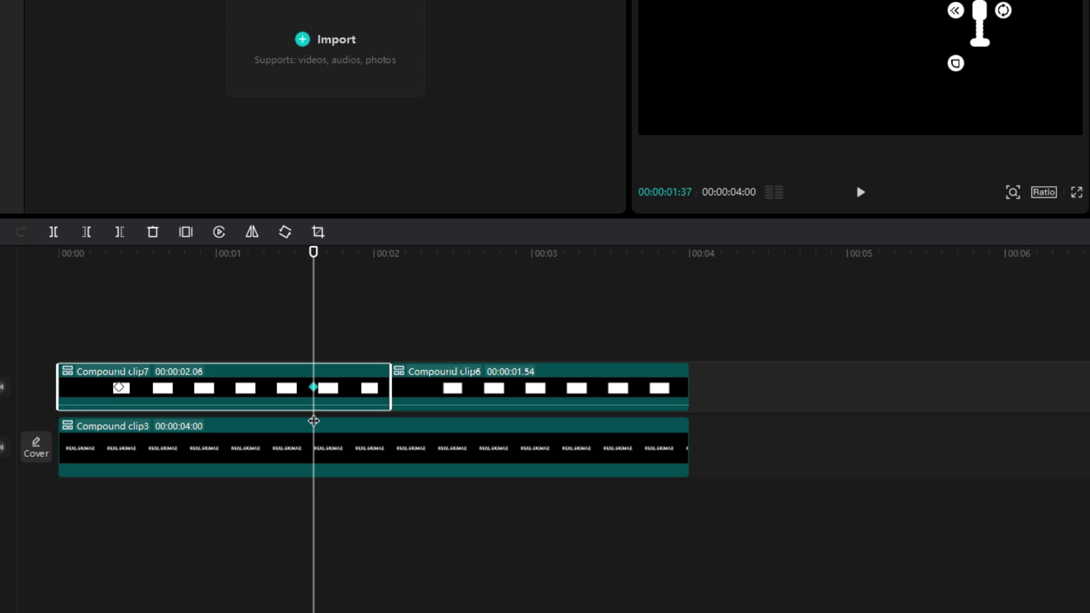
At 00:00:01:37, move the title's mask edge to the bar at the right end, then preview the reveal.
click(315, 449)
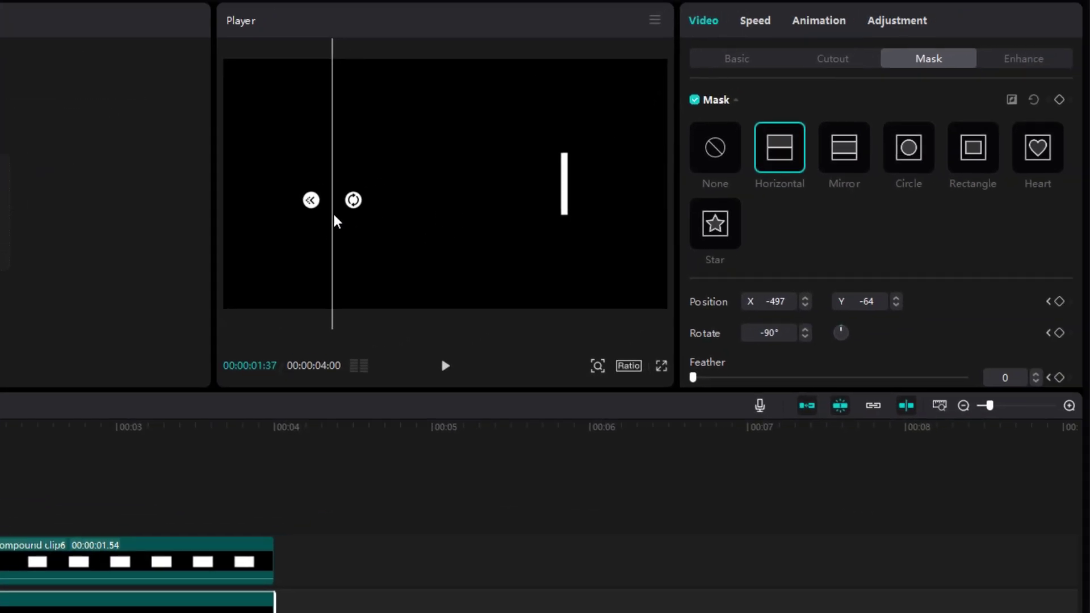
drag(334, 216, 562, 230)
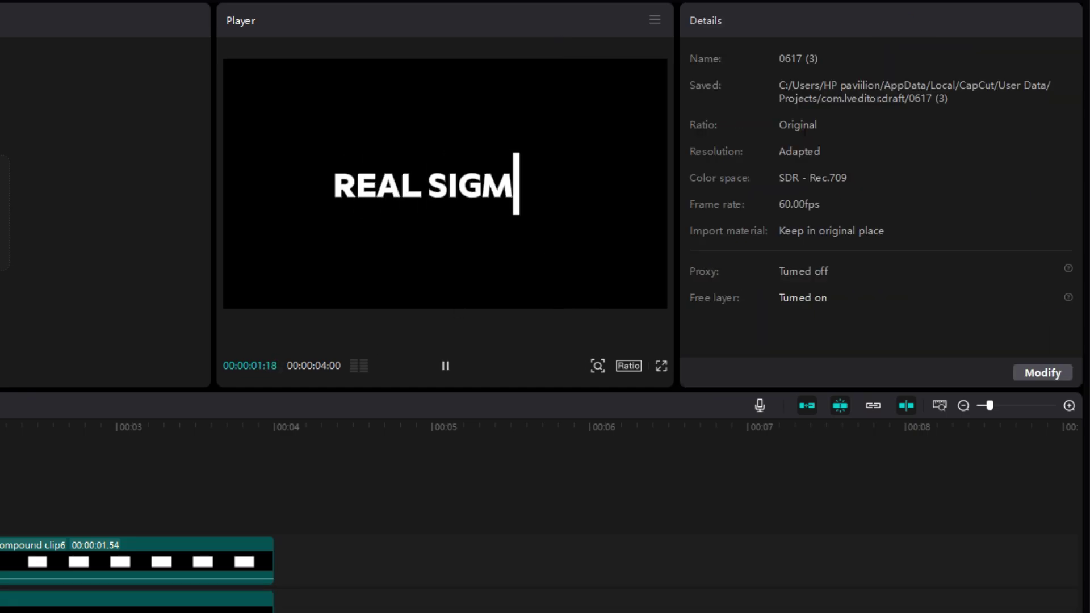
key(space)
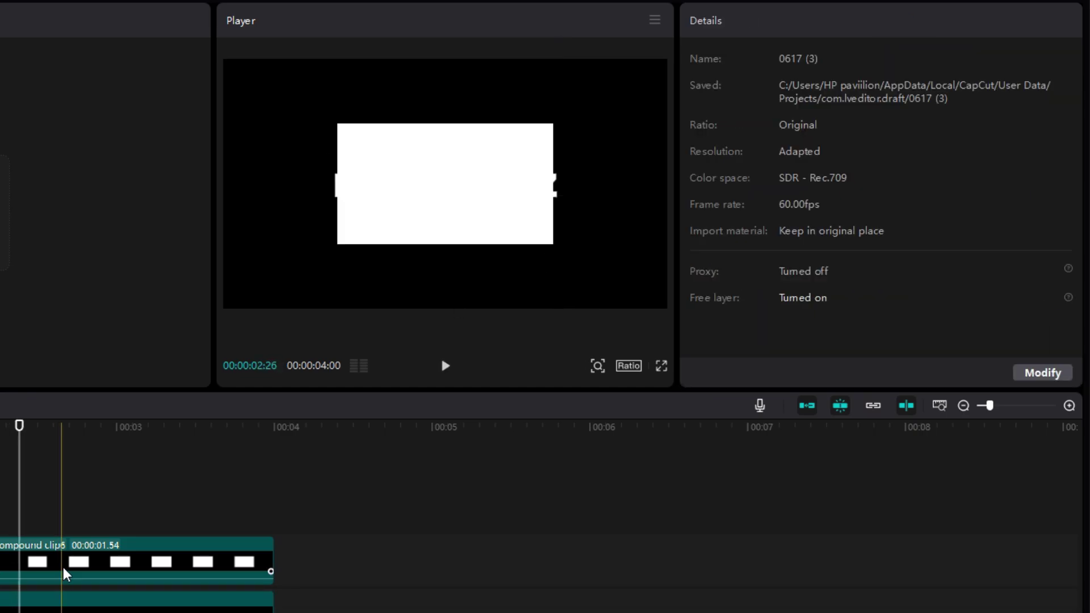
Try to split the title clip at the point where the second white compound clip starts.
click(30, 604)
click(359, 539)
click(365, 506)
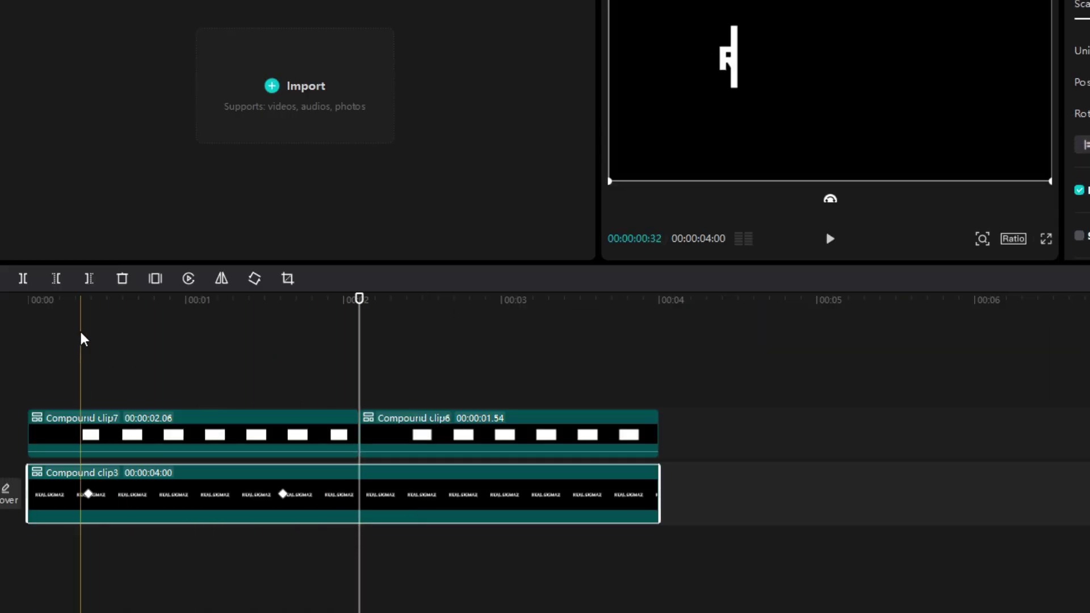
click(24, 279)
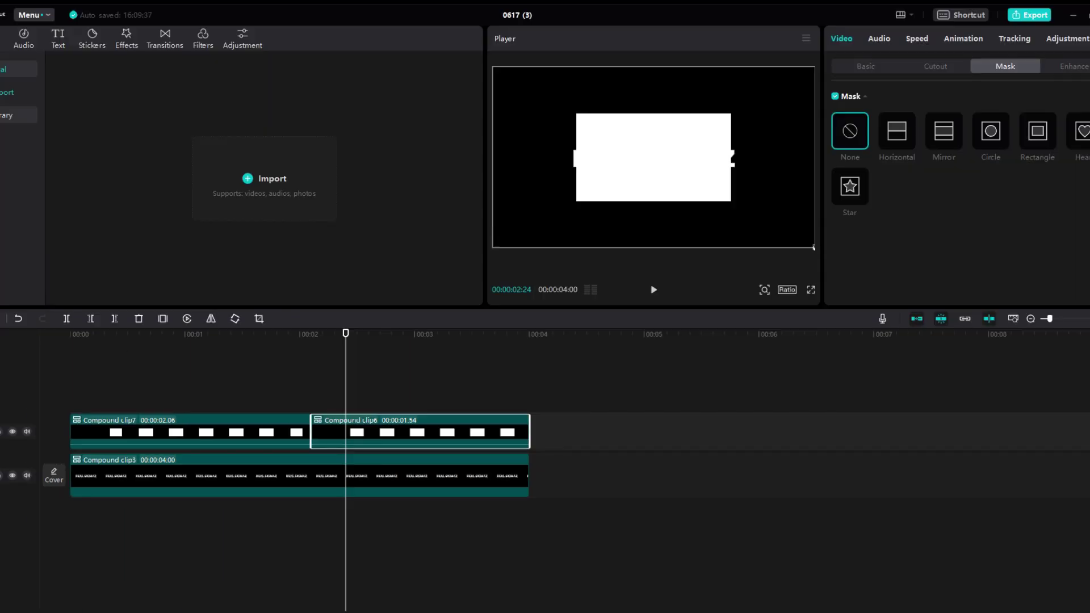
Scale the second white compound clip to 26%, place it left of the title rotated -90°, and slim it with a Rectangle mask.
drag(815, 249, 657, 159)
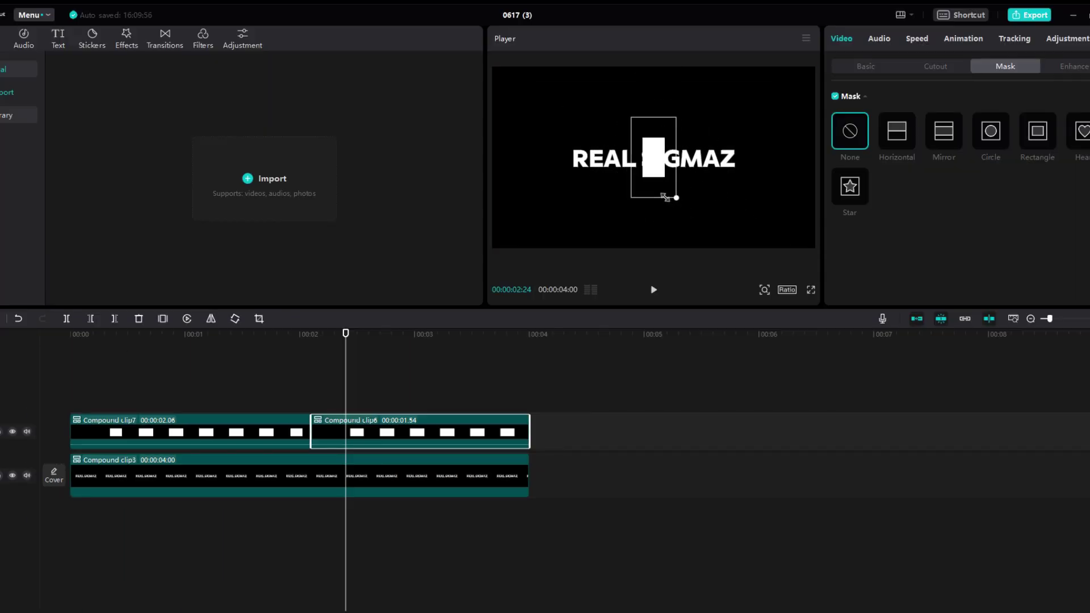
drag(591, 181, 560, 181)
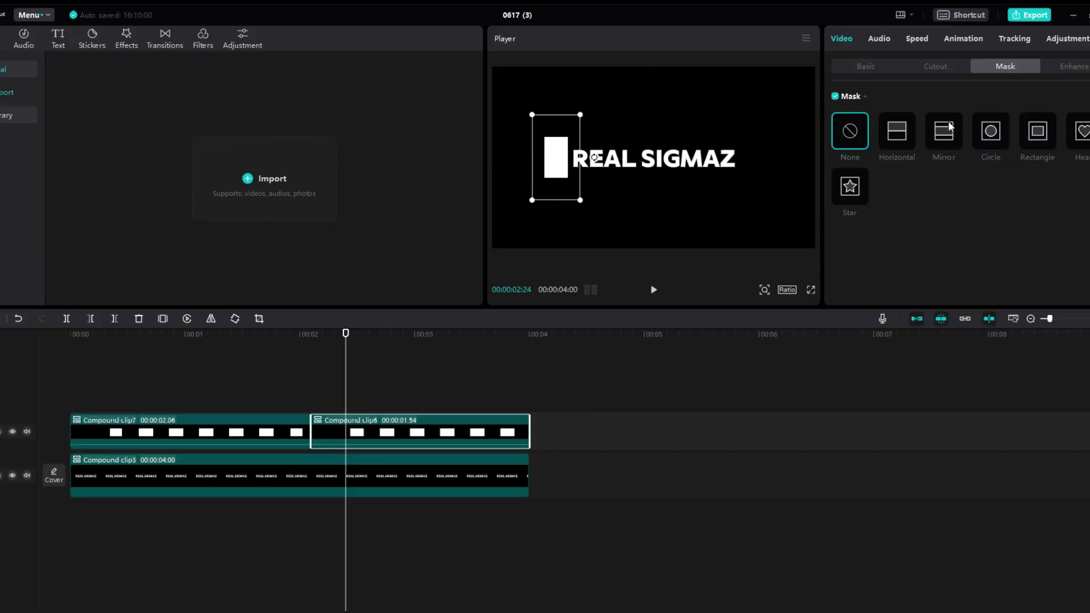
click(1032, 134)
Keyframe the second bar's position from the title's left edge at 00:00:02:27 to its right end at 00:00:03:33.
click(854, 67)
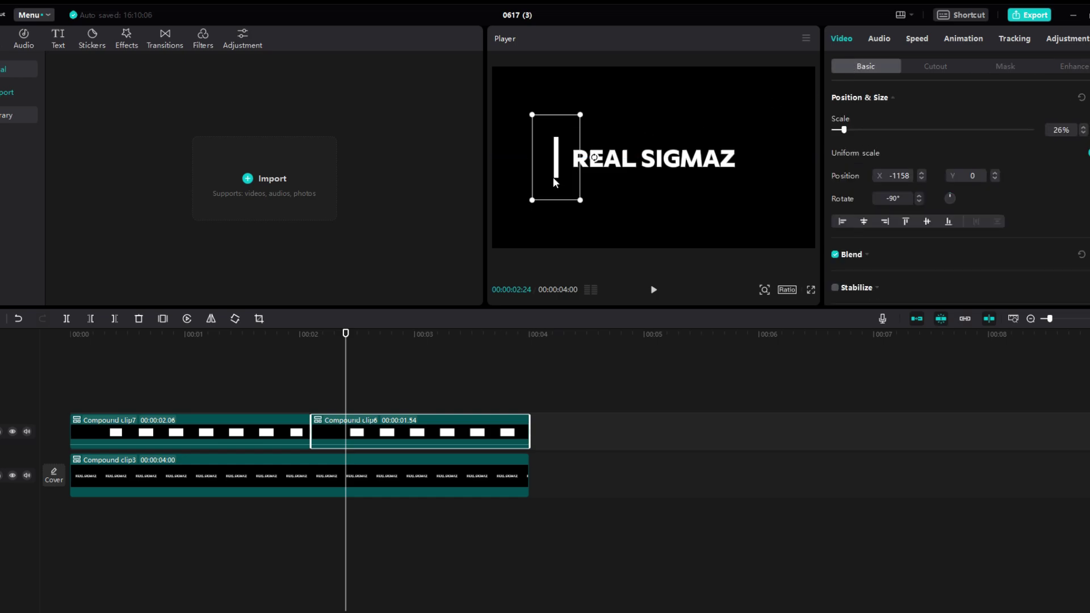
click(335, 401)
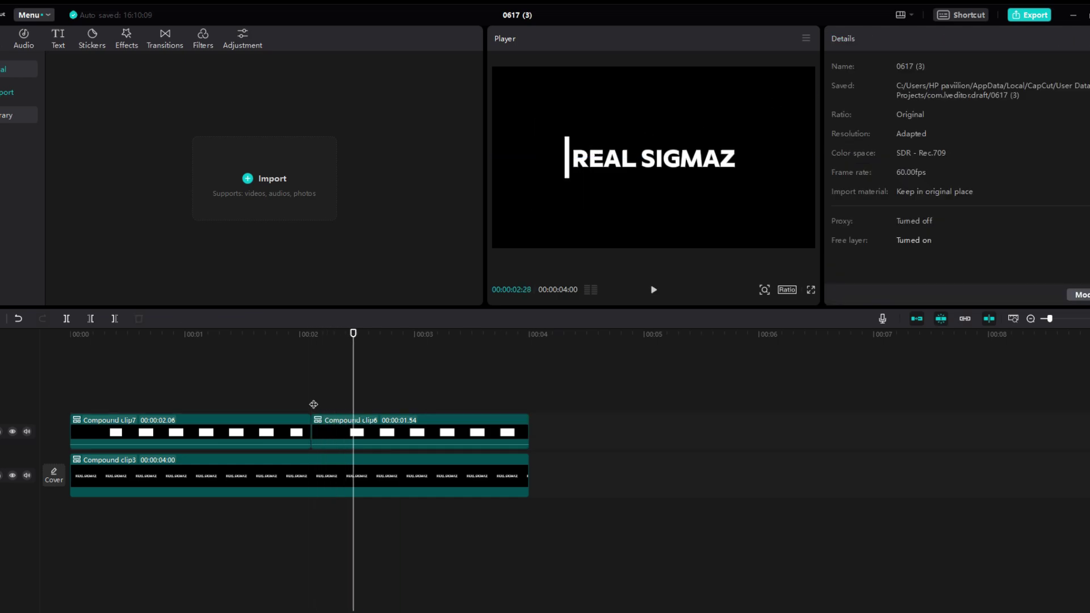
click(314, 434)
click(485, 405)
click(481, 421)
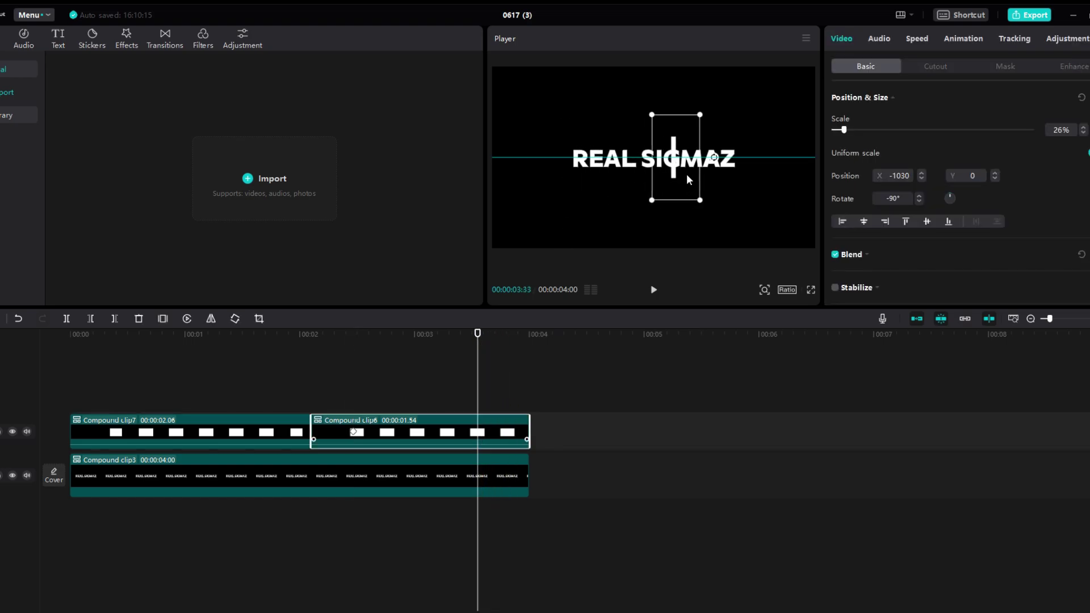
Split the title compound clip at the cut between the two white compound clips.
click(464, 494)
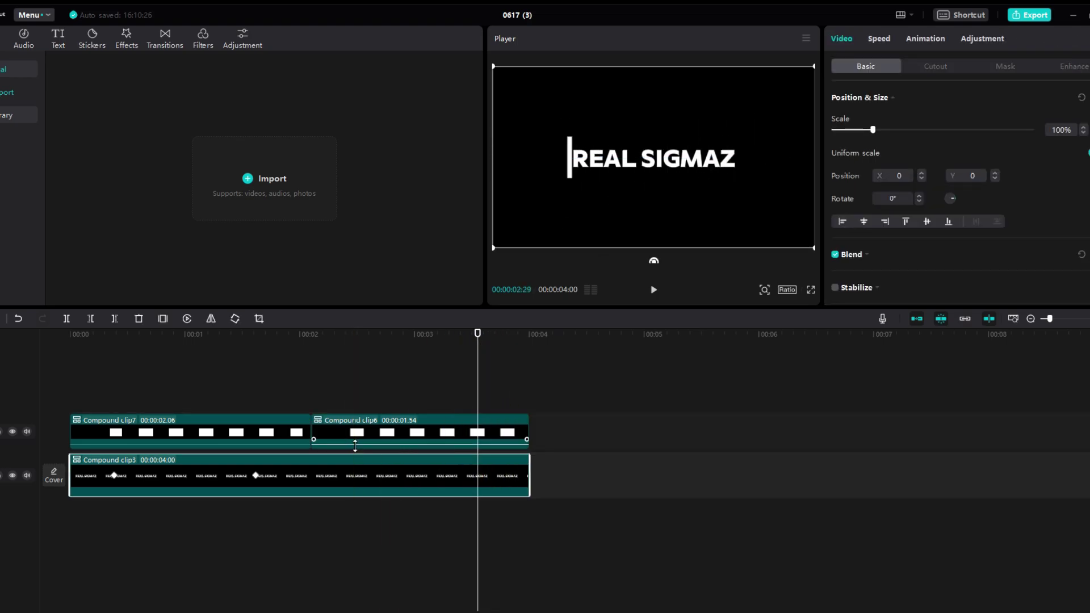
click(355, 433)
click(343, 490)
click(310, 334)
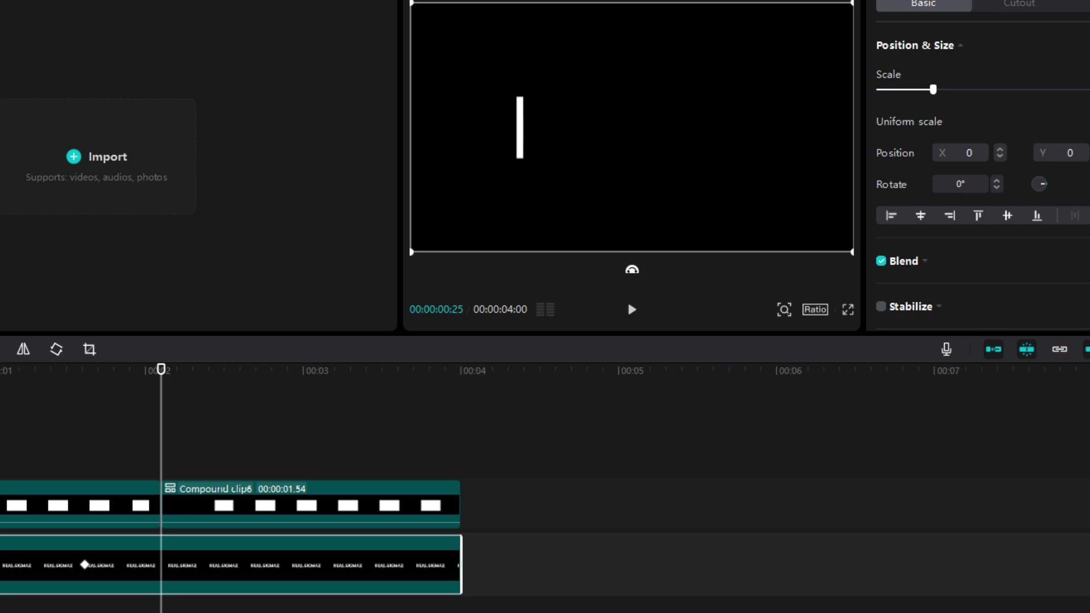
click(66, 319)
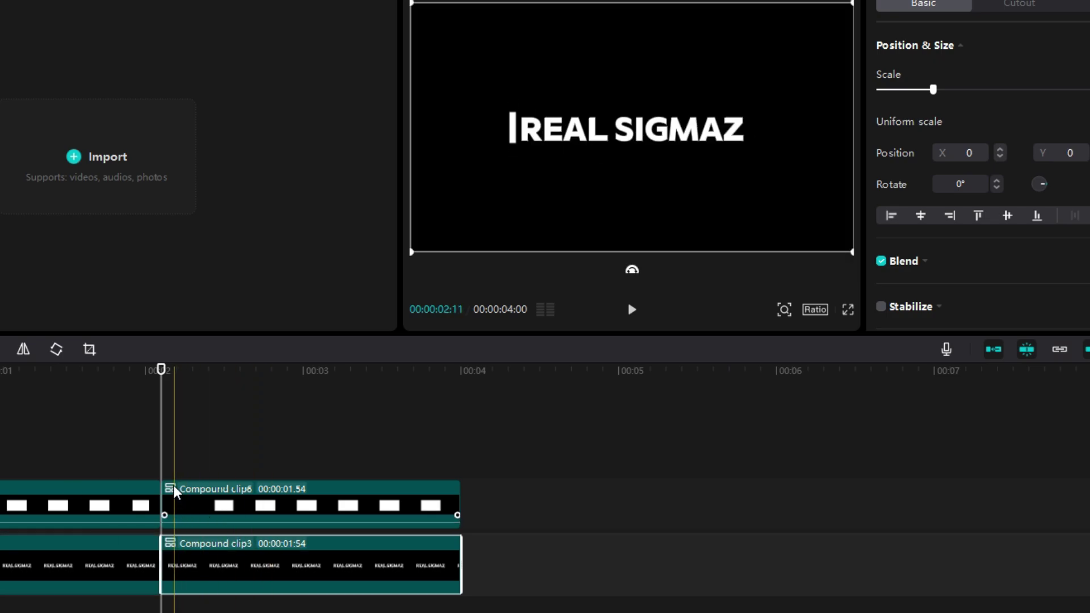
key(space)
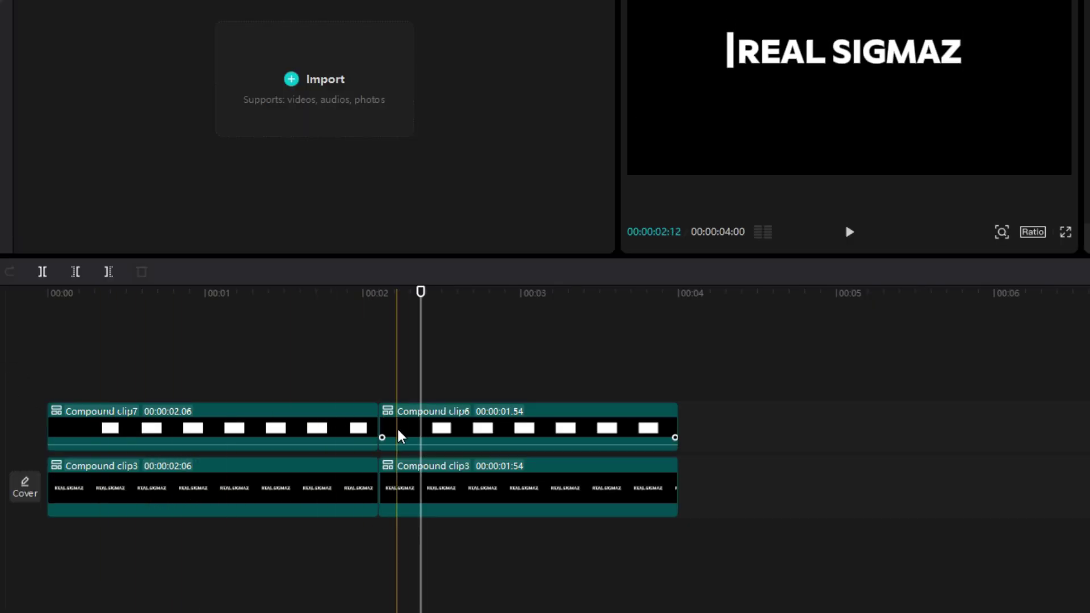
At 00:00:02:27, rotate the second title clip's Horizontal mask to -270° and move its edge to the bar at X -504, Y -215.
click(436, 499)
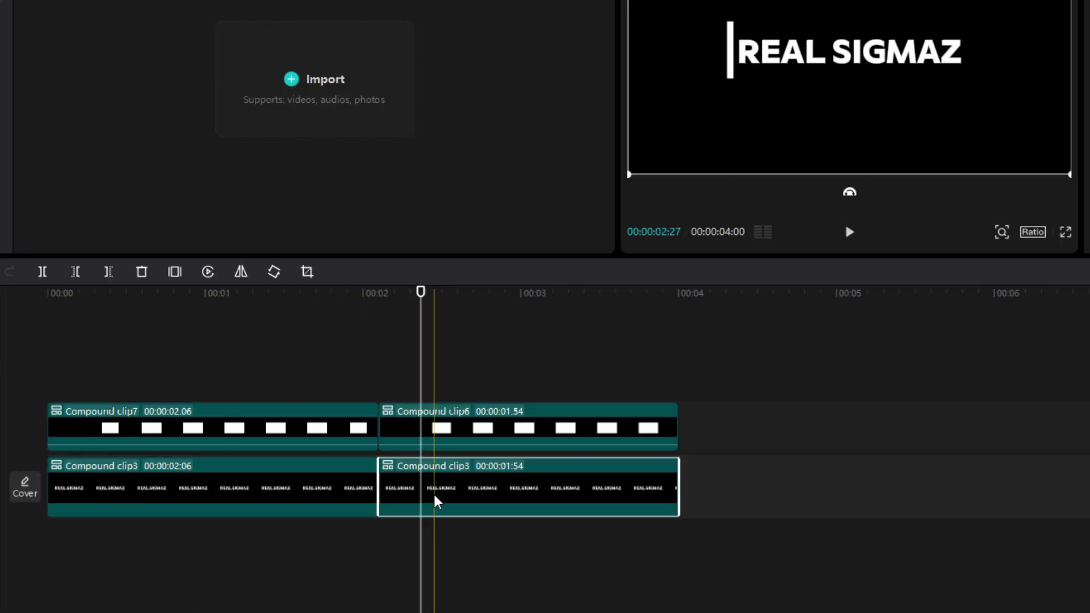
click(426, 441)
click(436, 440)
click(433, 500)
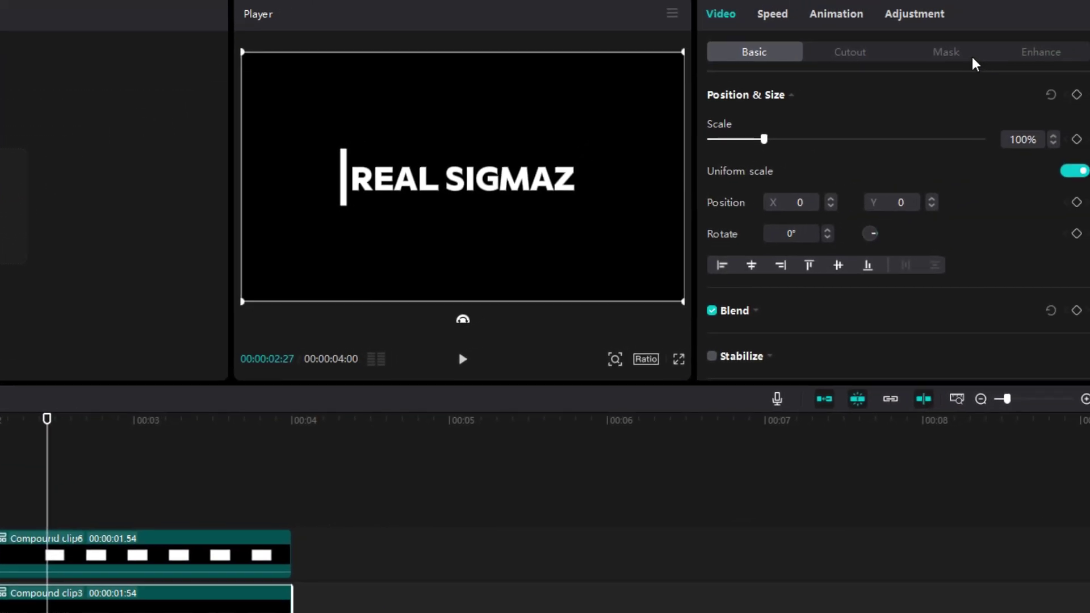
click(965, 55)
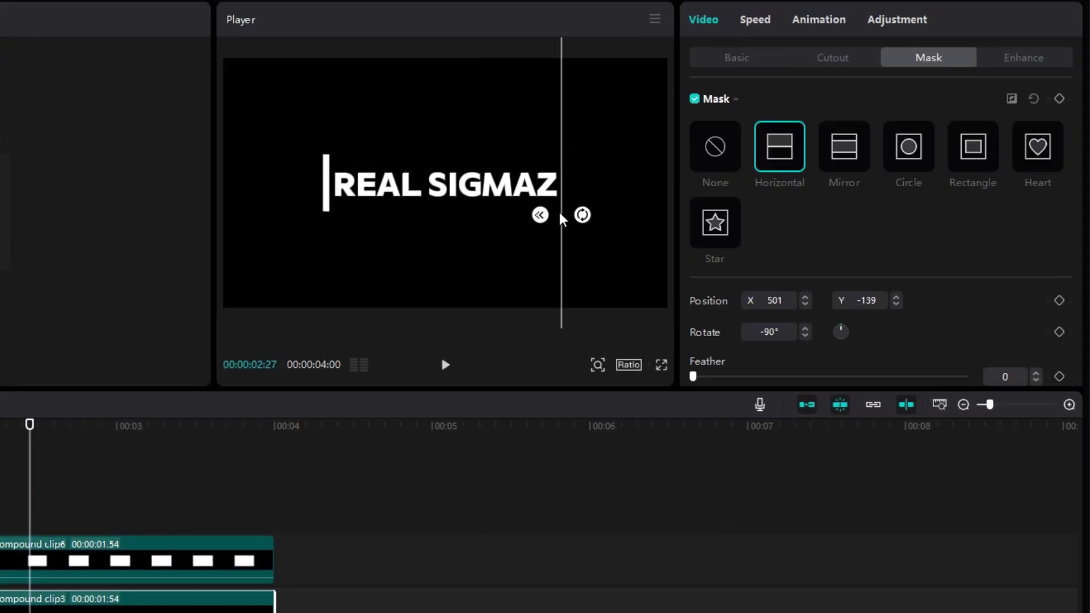
drag(579, 211, 365, 226)
drag(434, 224, 204, 222)
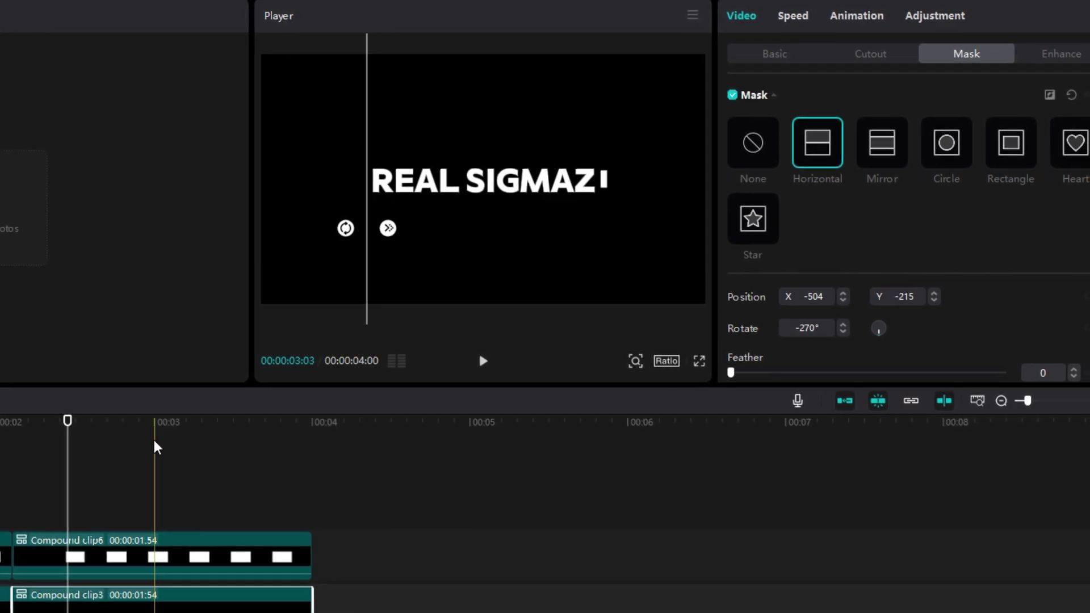
Add a mask keyframe to the second title clip at the bar's starting keyframe, 00:00:02:27.
click(70, 572)
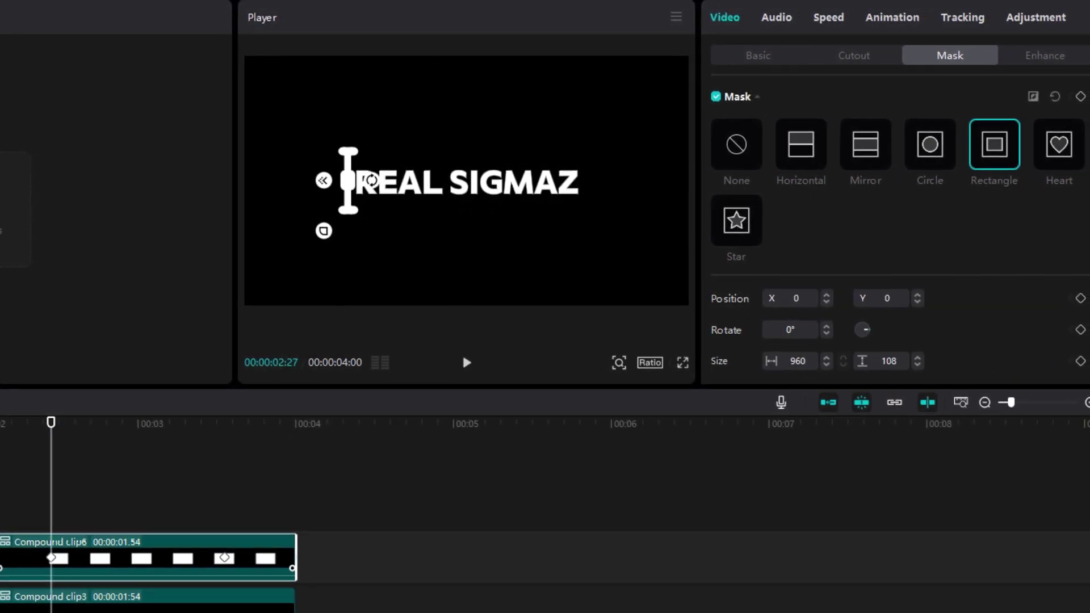
click(170, 601)
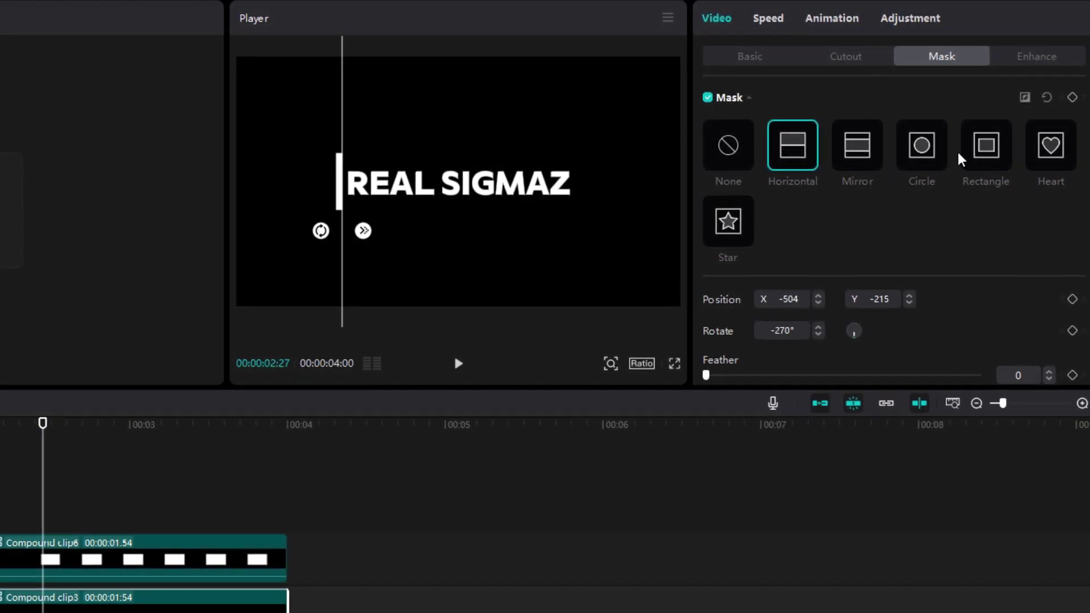
click(1080, 97)
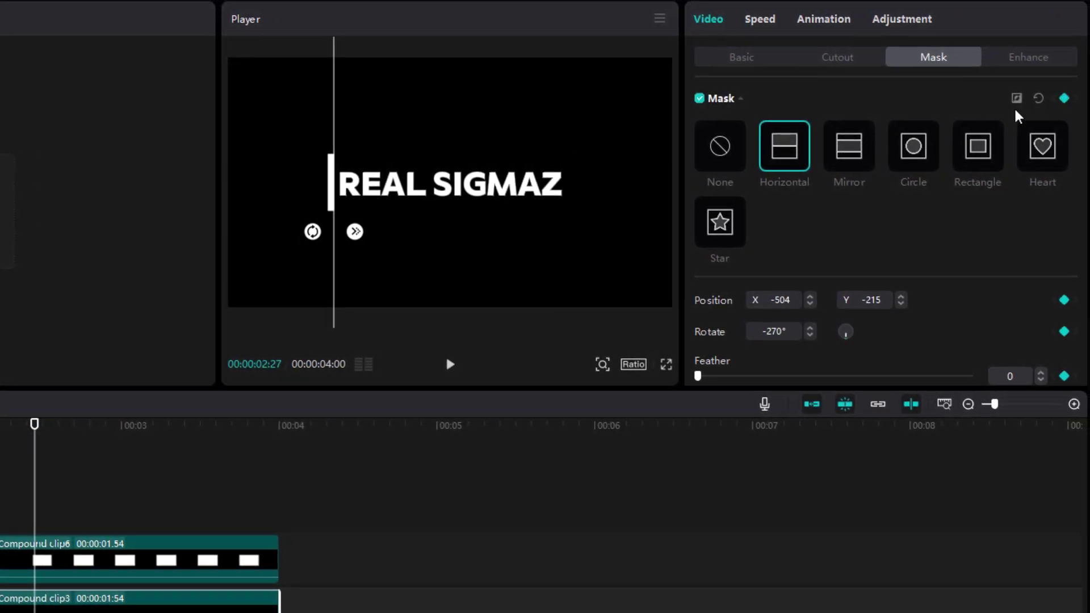
At the bar's ending keyframe, 00:00:03:33, move the second title clip's mask edge to the bar at the right end.
click(213, 578)
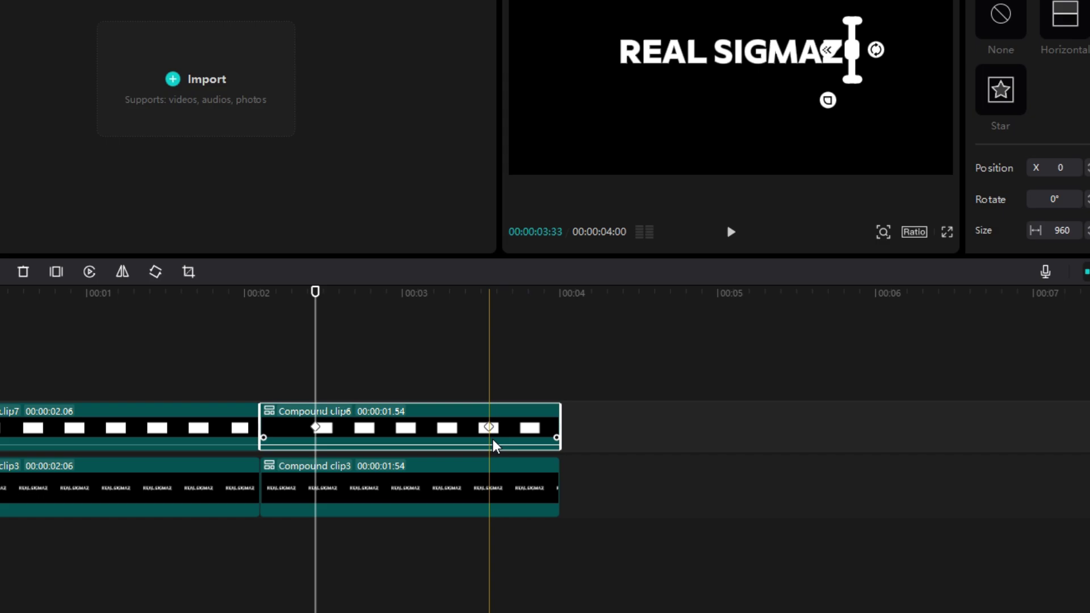
click(494, 489)
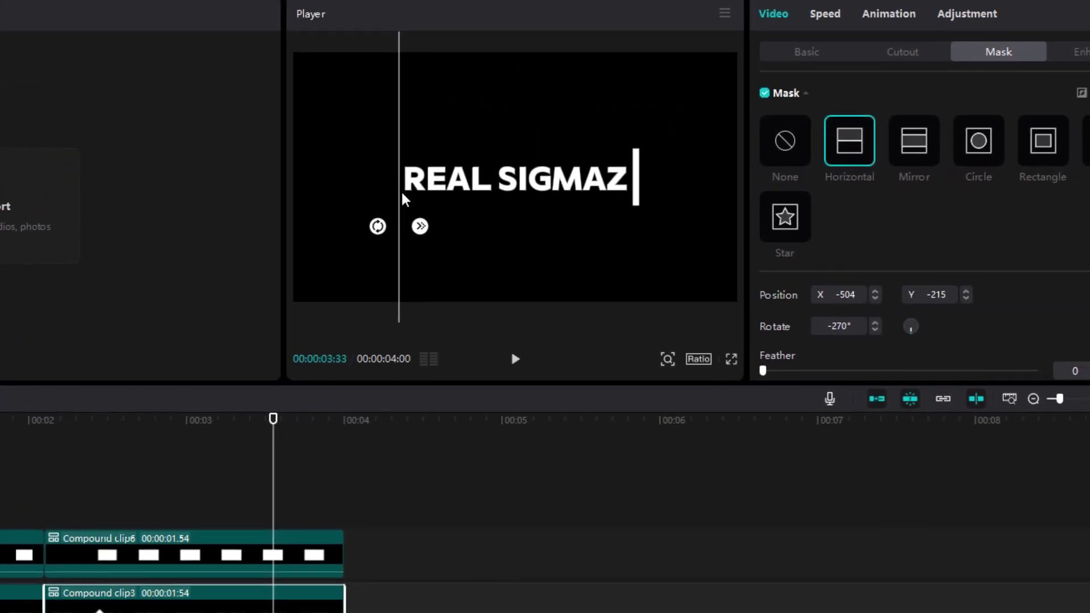
drag(399, 194, 633, 215)
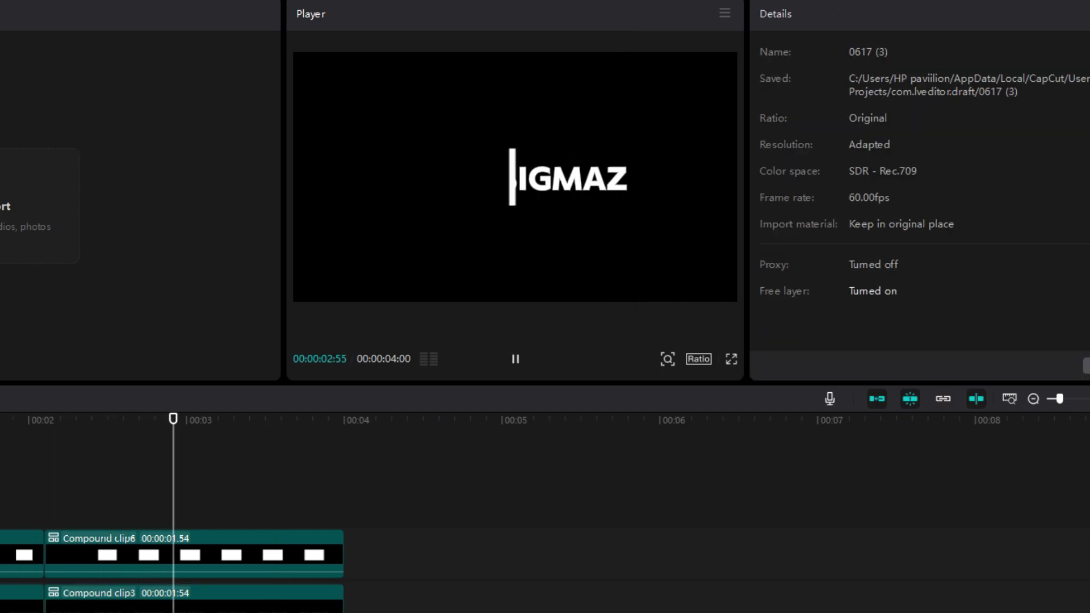
Export the finished title animation as the video 0617 (3).
key(ctrl+e)
click(563, 559)
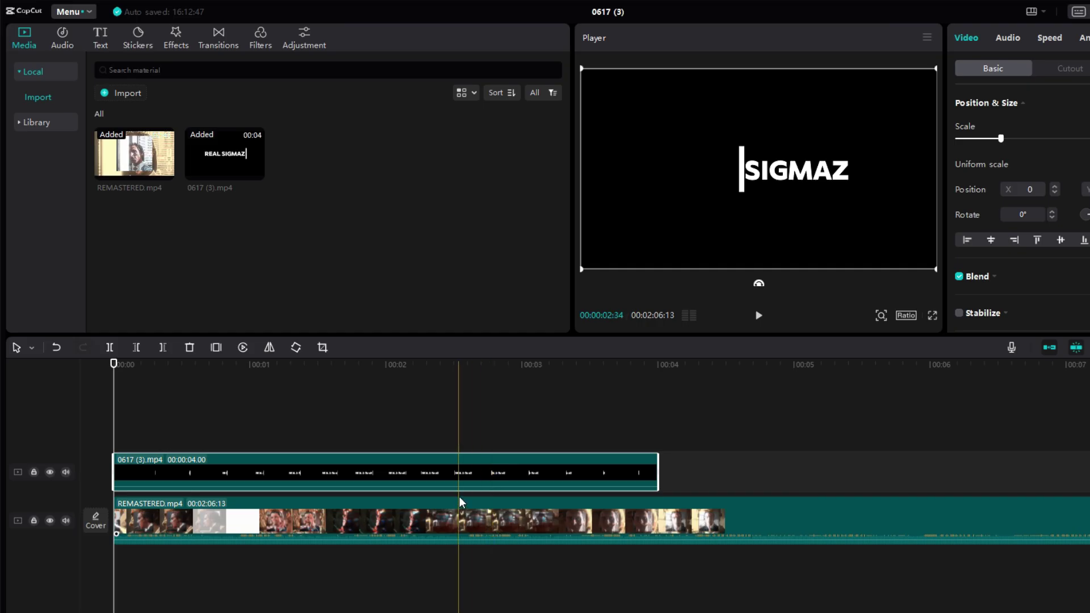
Change the blend mode of the 0617 (3).mp4 overlay to drop its black background over REMASTERED.mp4, and preview the result.
key(Home)
scroll(1080, 188, down, 5)
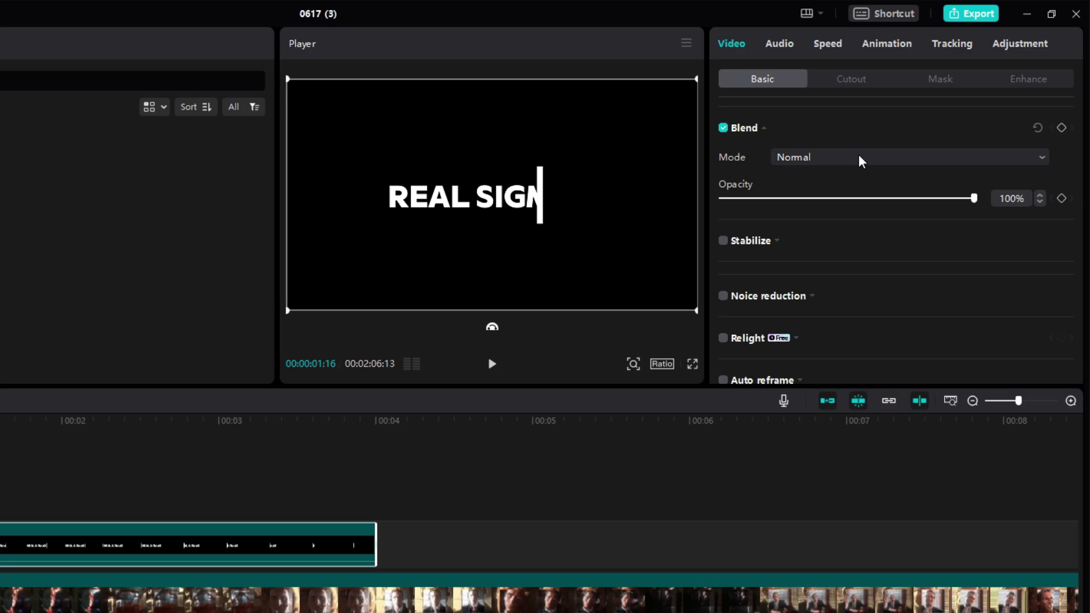
click(859, 156)
click(834, 207)
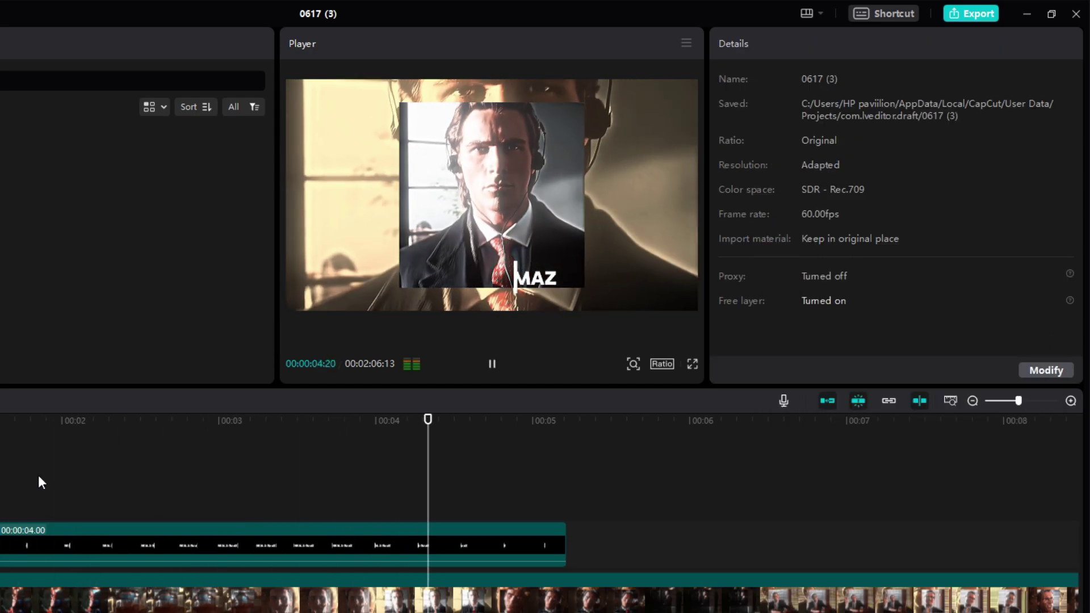
key(space)
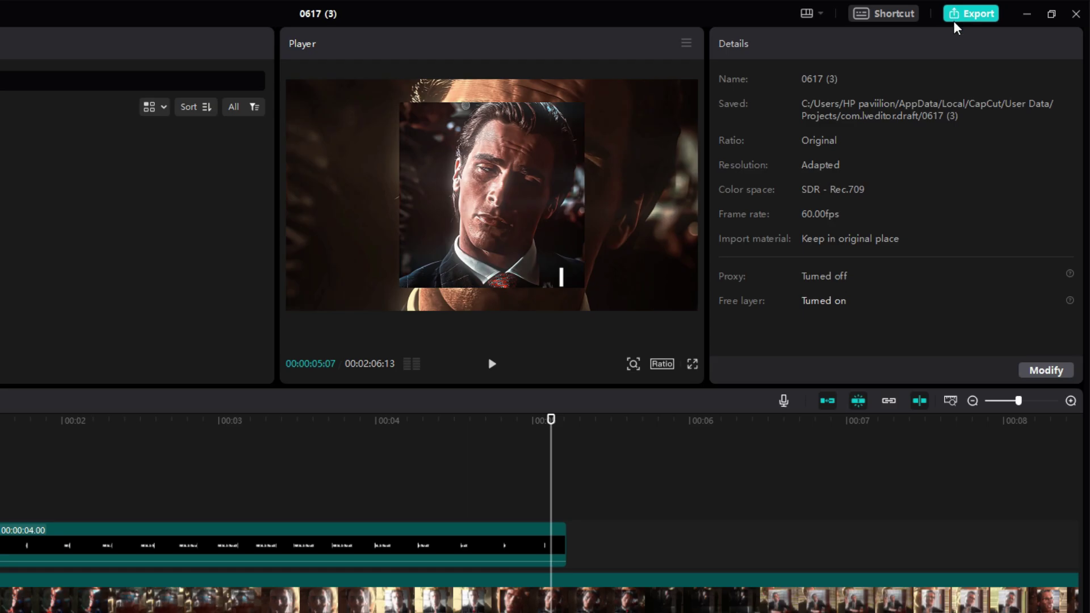